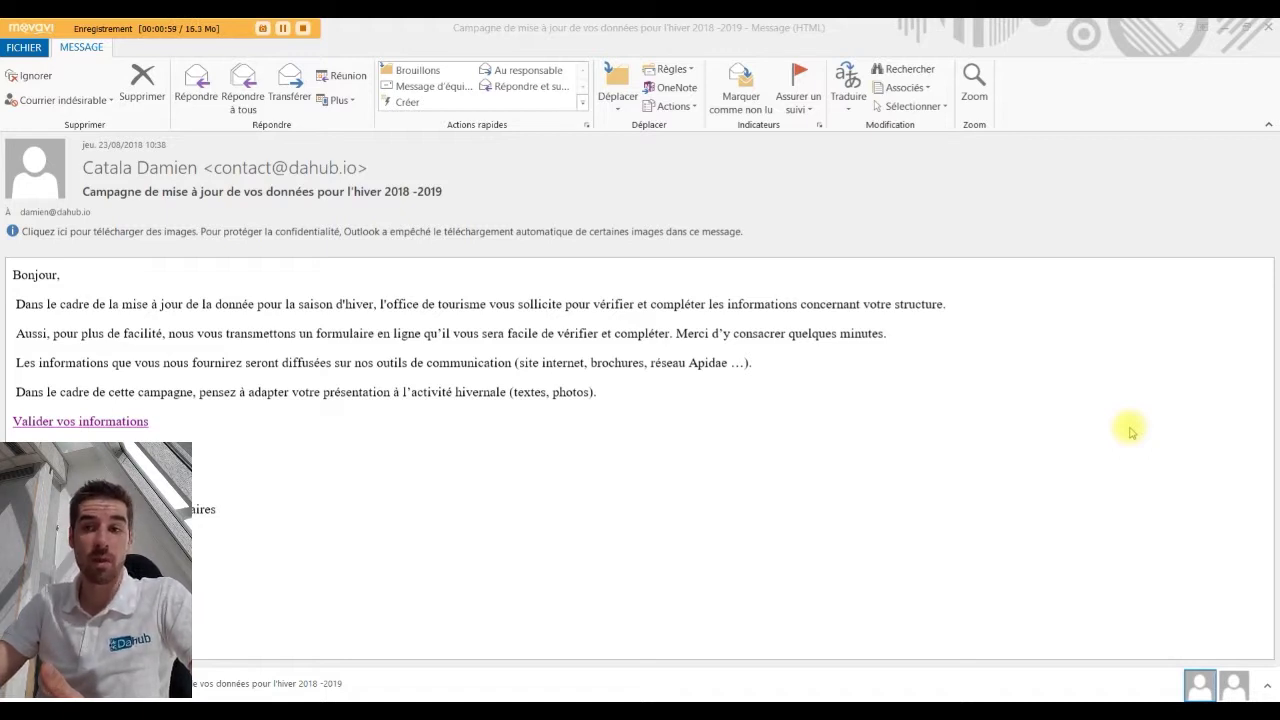
# Open Le Rousseau's validation form and set Environnement to 'Station de tram à moins de 500 m'.
pyautogui.click(87, 425)
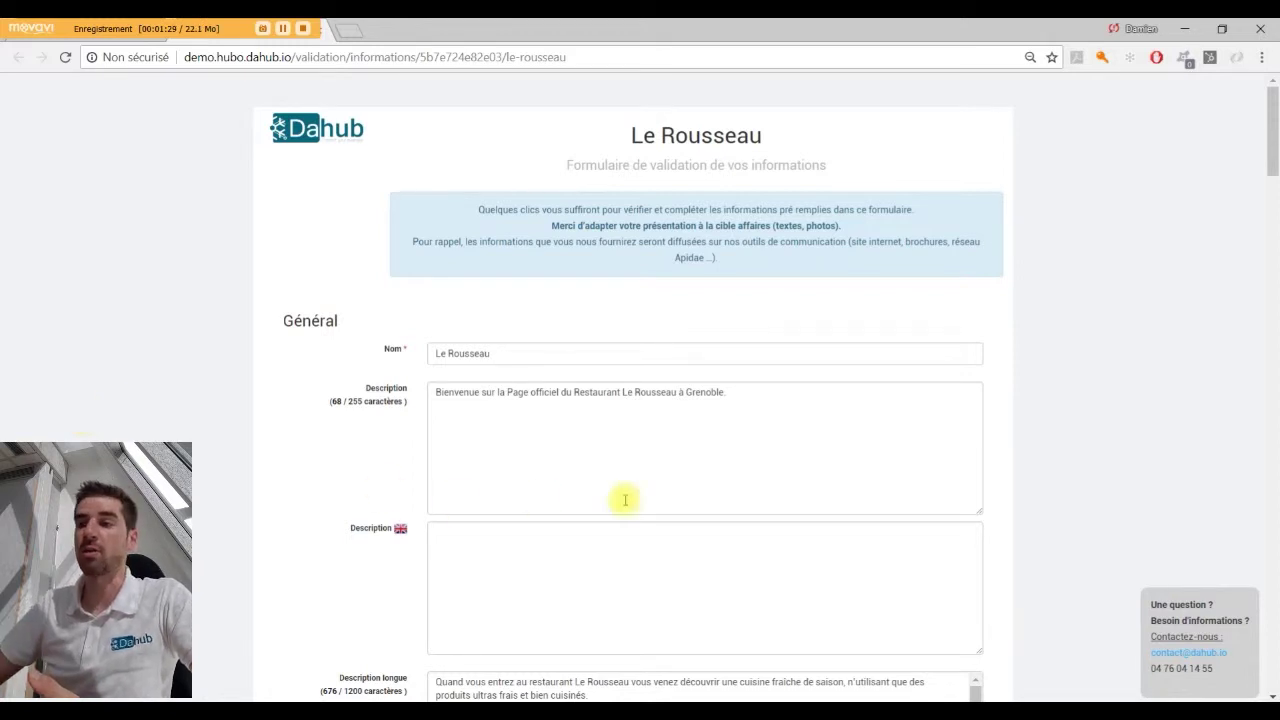
pyautogui.scroll(-3, 857, 480)
pyautogui.scroll(-7, 563, 130)
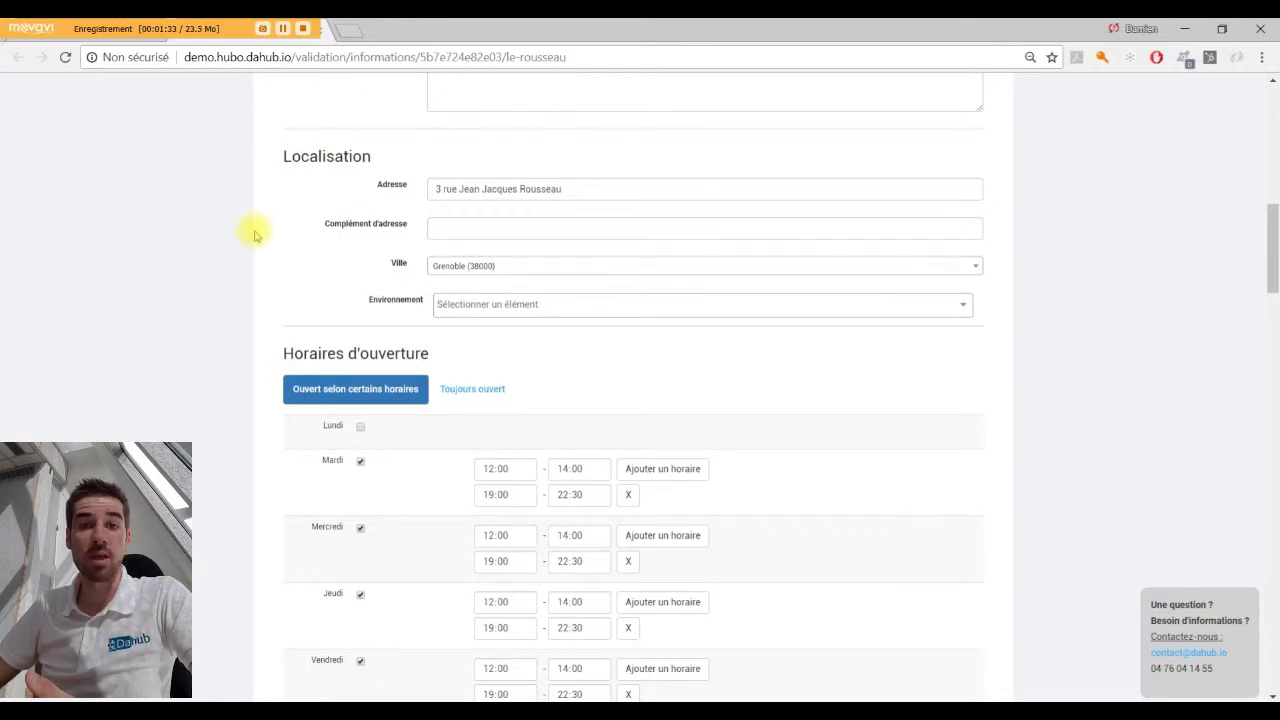
pyautogui.click(465, 310)
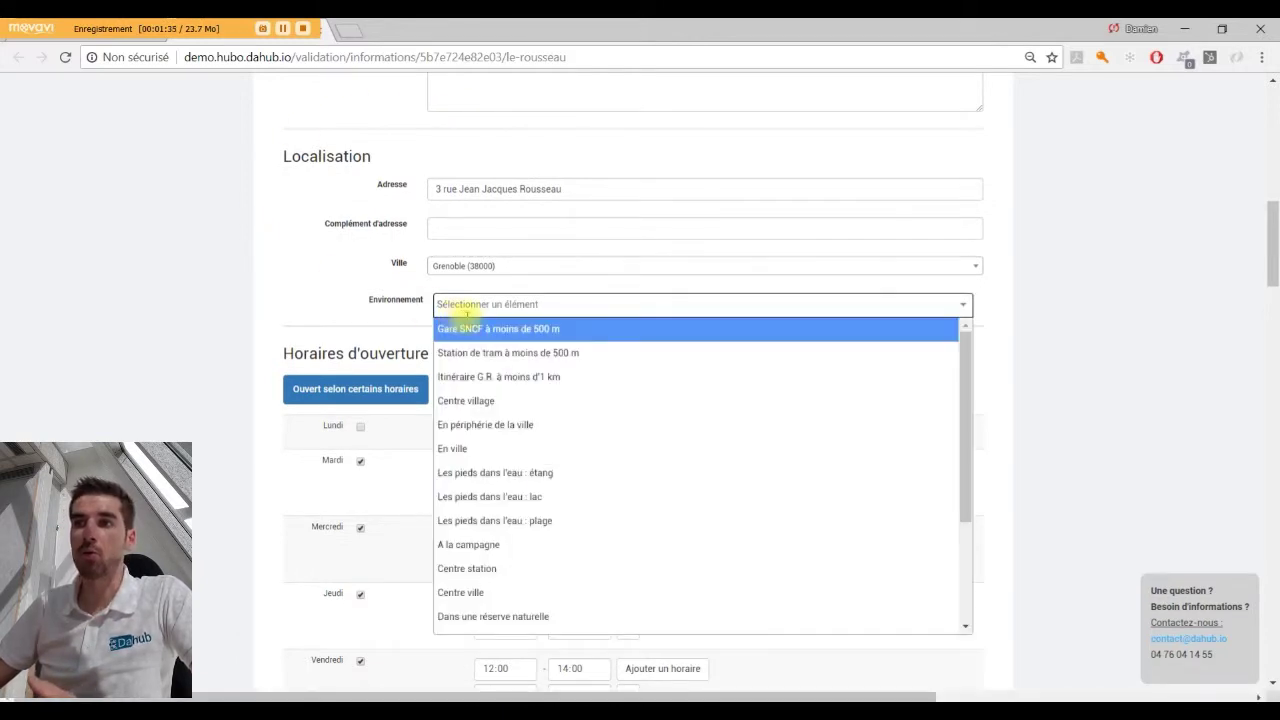
pyautogui.click(505, 353)
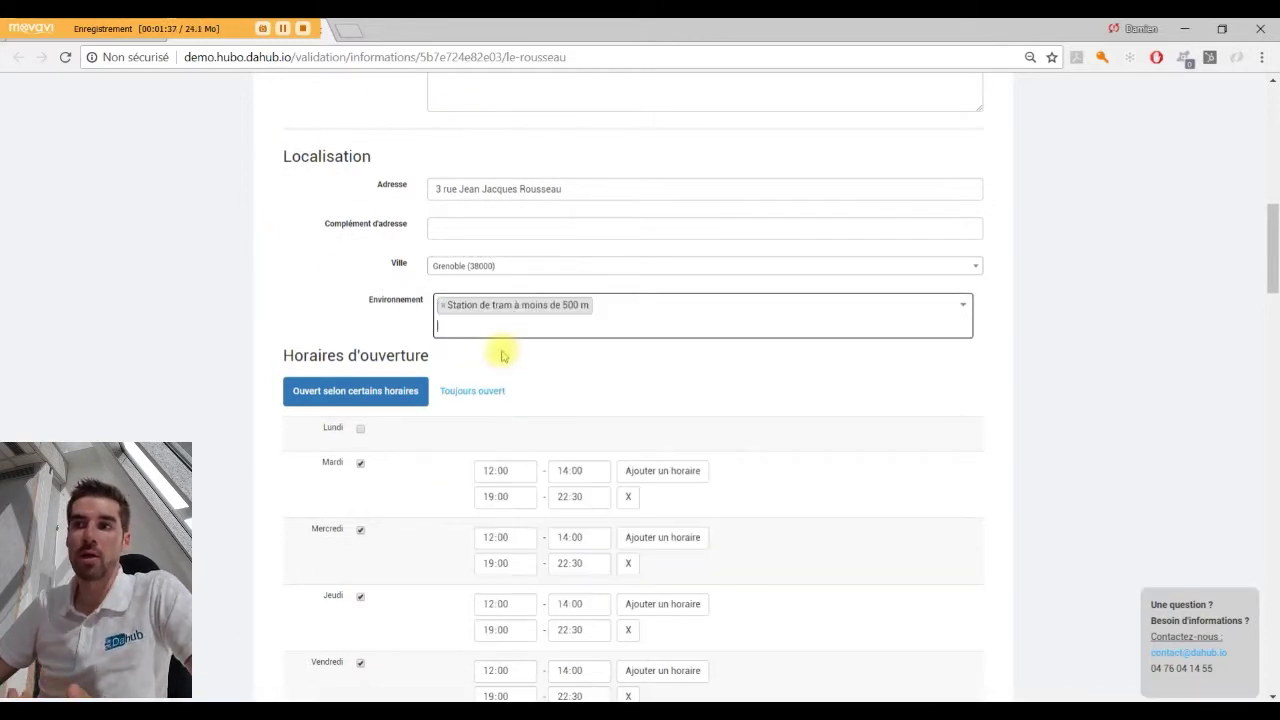
pyautogui.scroll(-4, 503, 356)
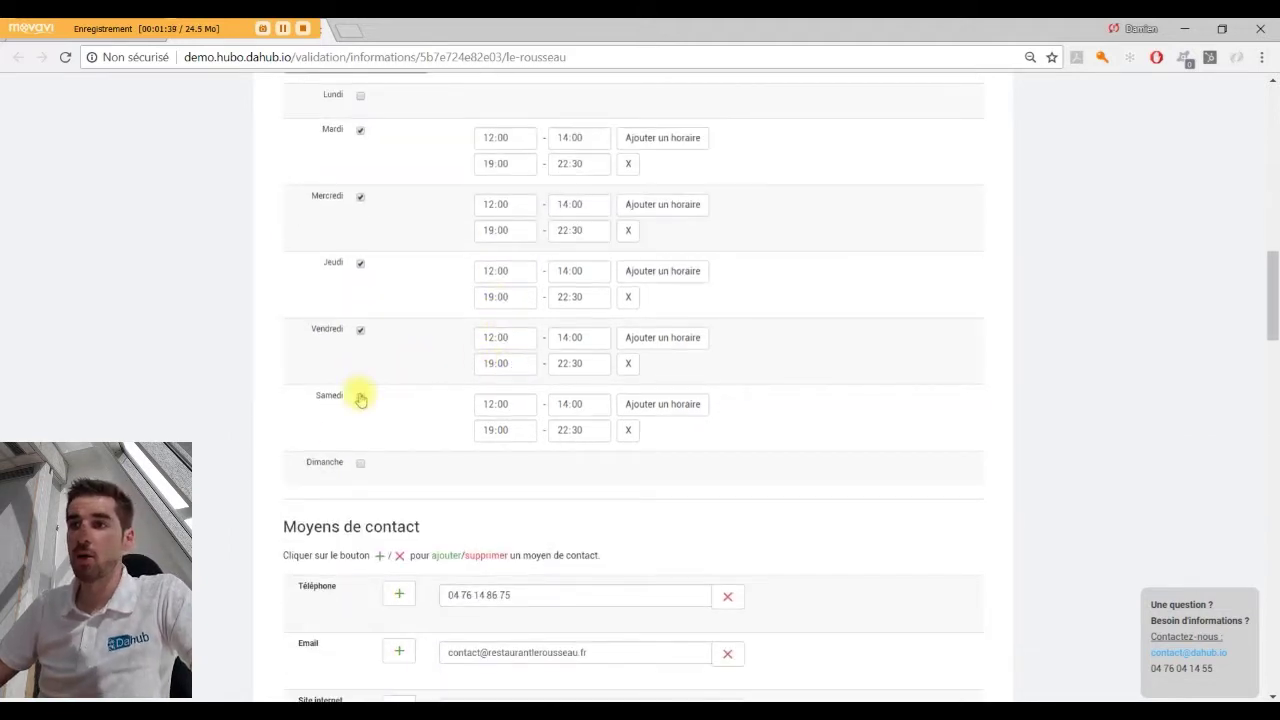
# Uncheck Samedi so Saturdays are closed, and add a second Téléphone number.
pyautogui.click(360, 396)
pyautogui.scroll(-4, 361, 422)
pyautogui.scroll(-1, 361, 424)
pyautogui.click(405, 147)
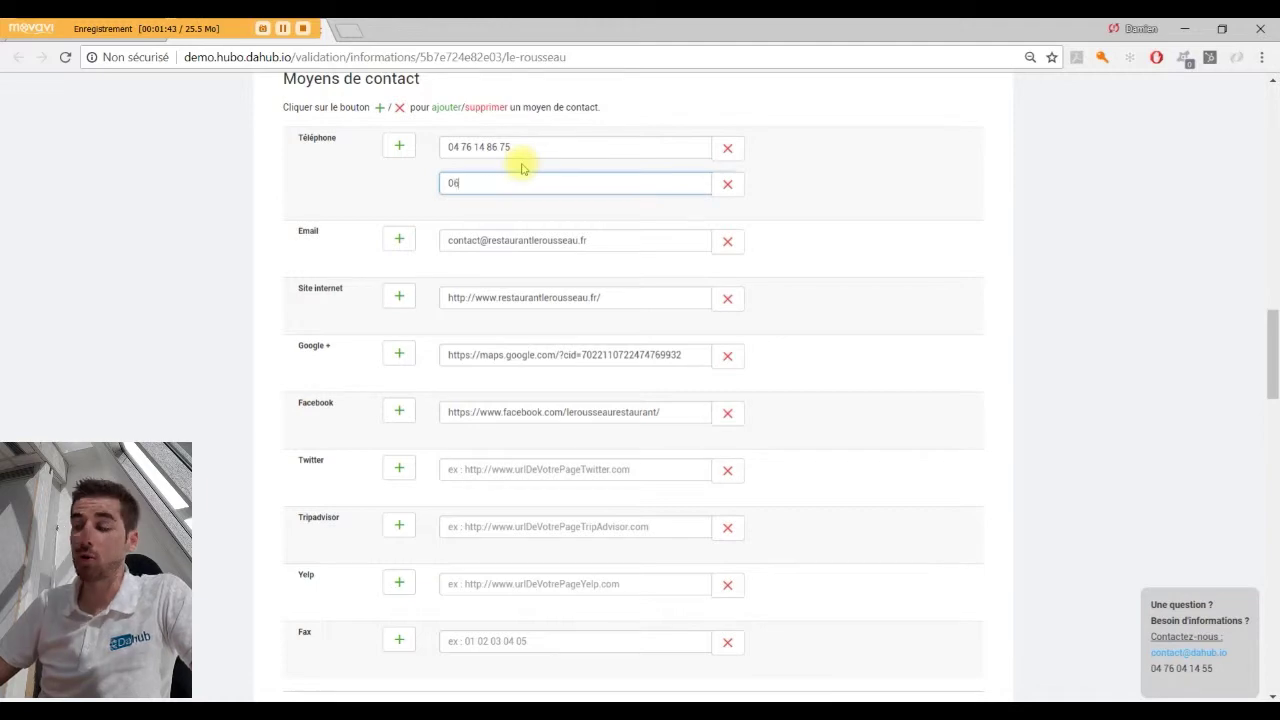
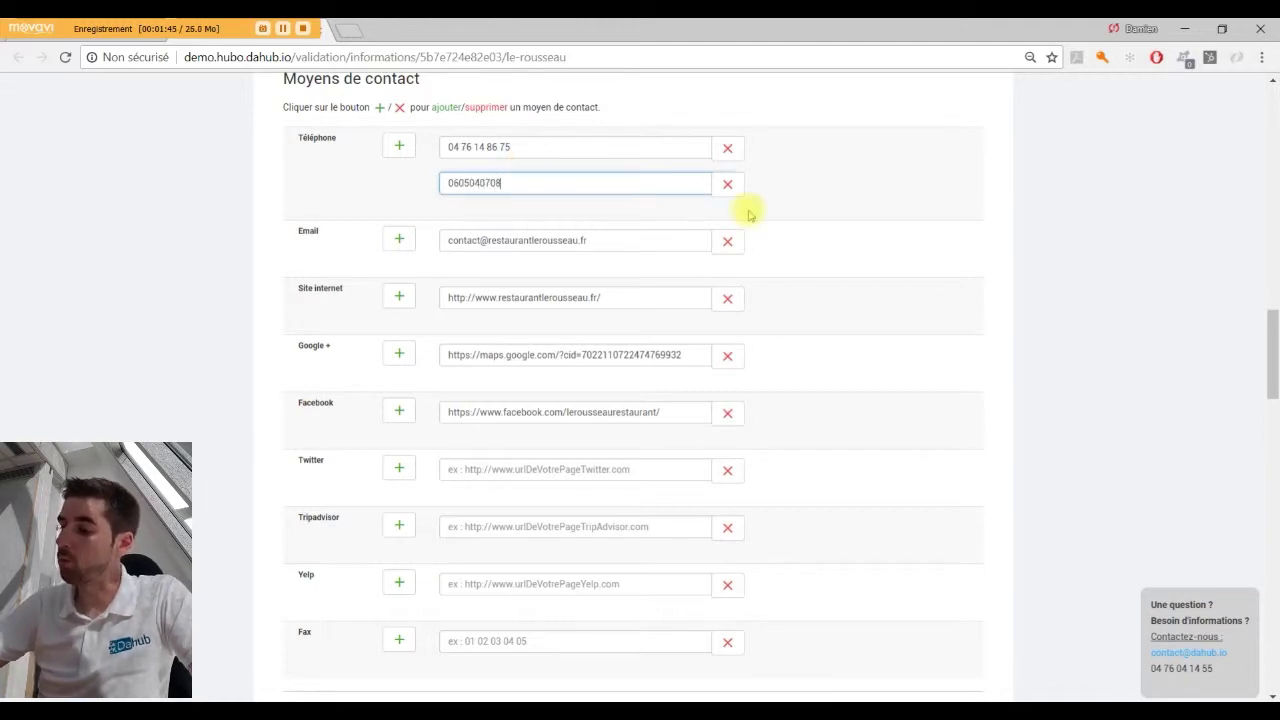
# Deselect the logo image in Multimédias, cancelling the photo upload dialog without adding photos.
pyautogui.scroll(-5, 660, 300)
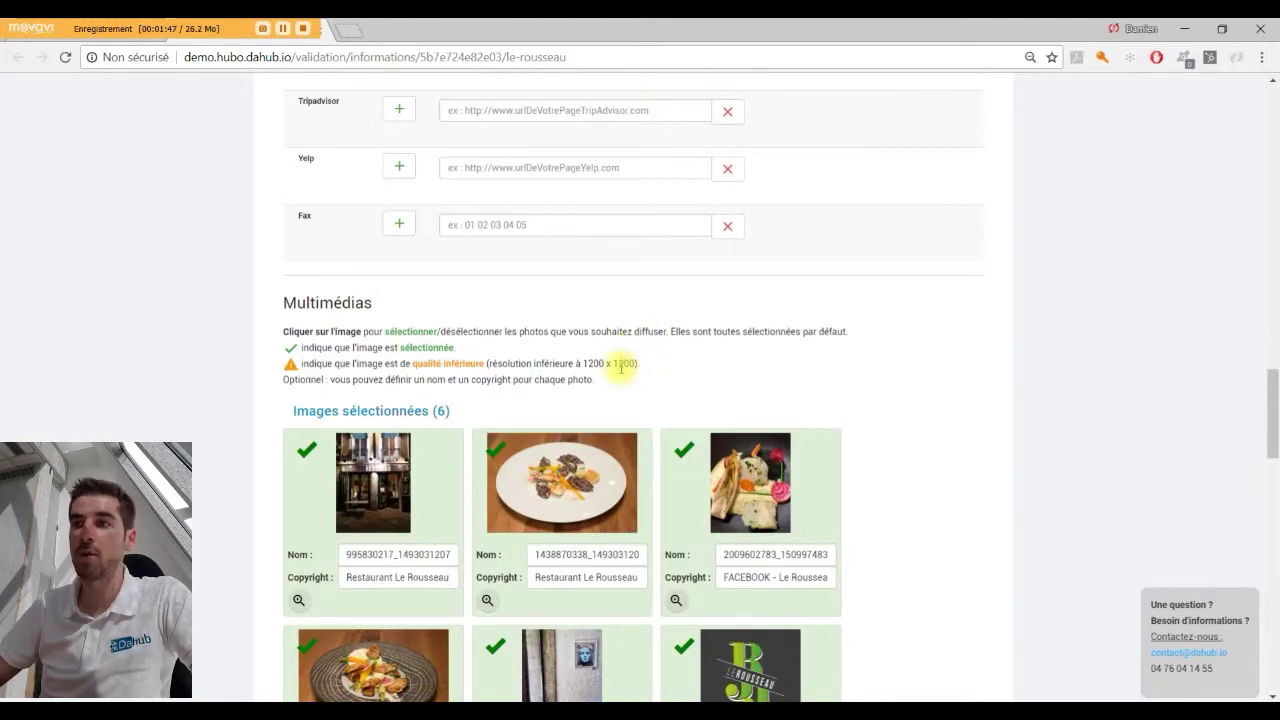
pyautogui.scroll(-3, 621, 367)
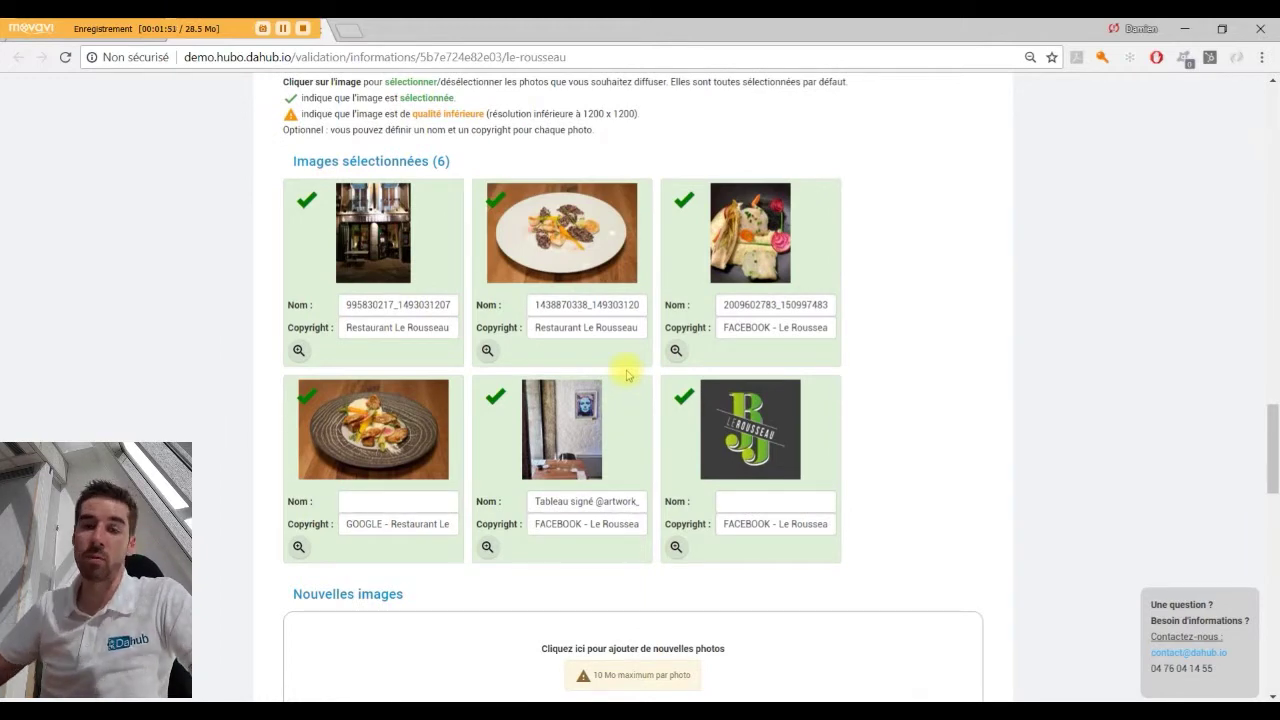
pyautogui.click(738, 408)
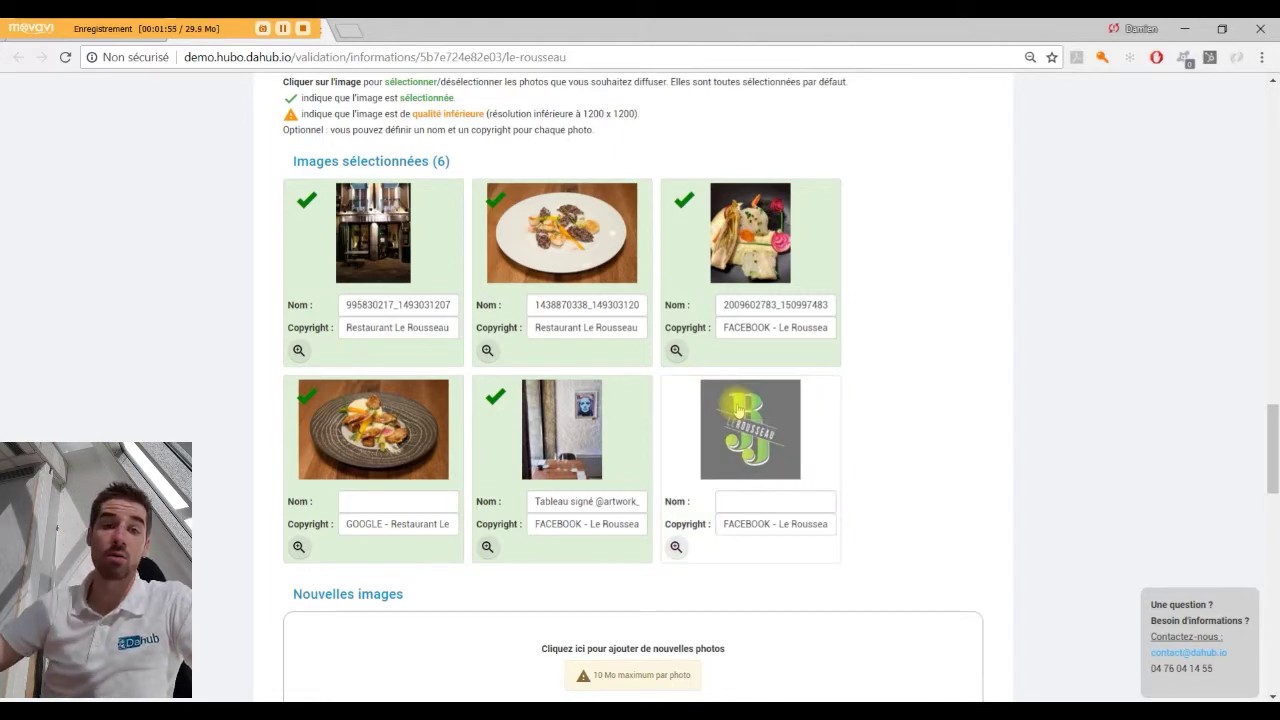
pyautogui.scroll(-2, 560, 420)
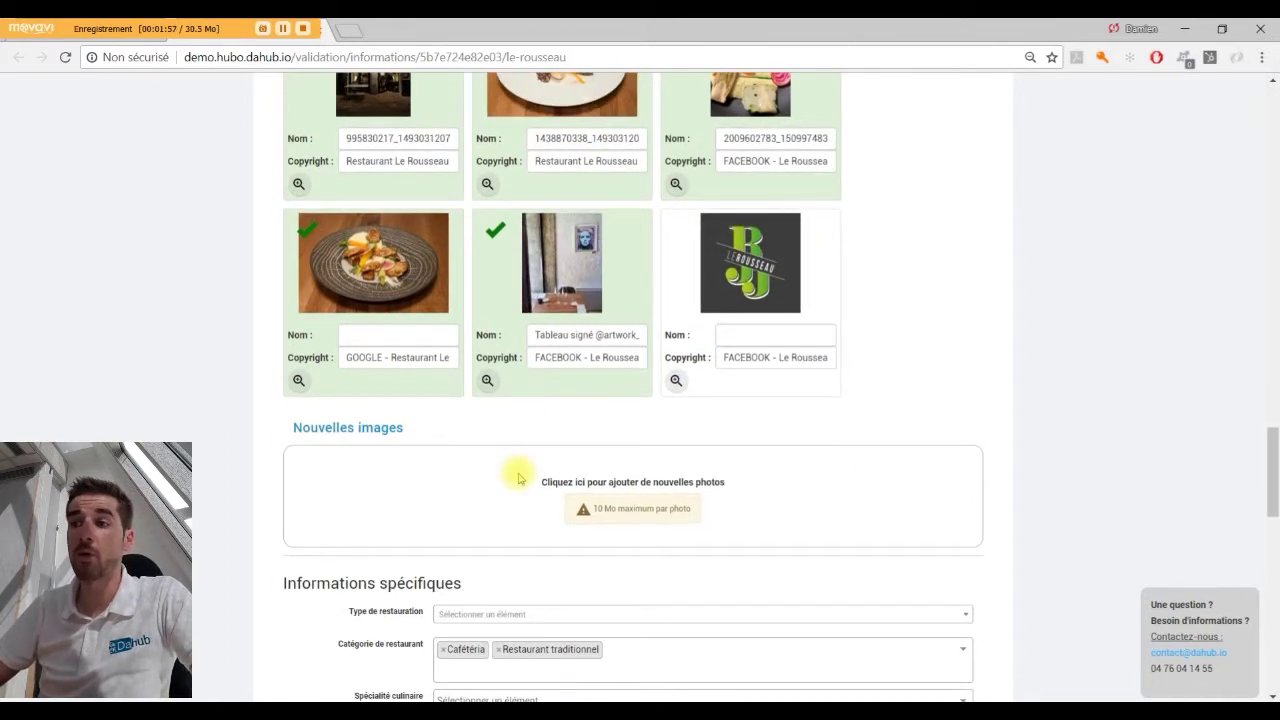
pyautogui.click(519, 480)
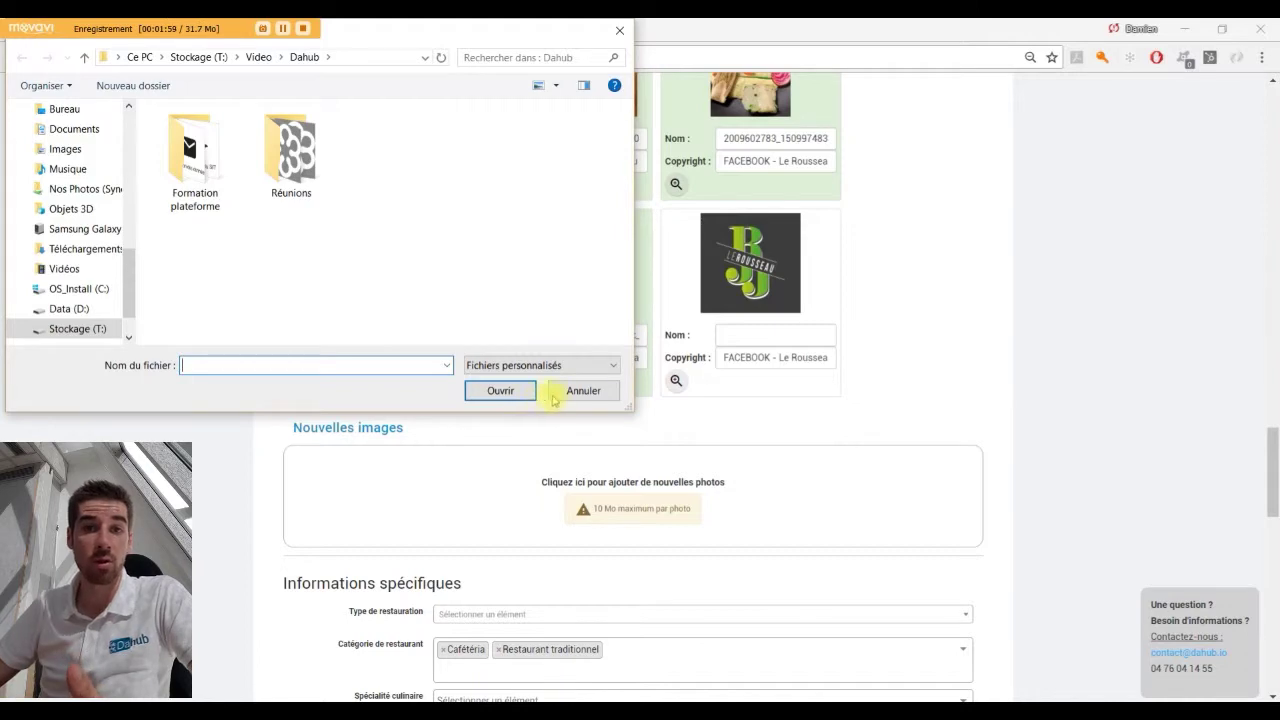
pyautogui.click(570, 390)
pyautogui.scroll(-6, 570, 408)
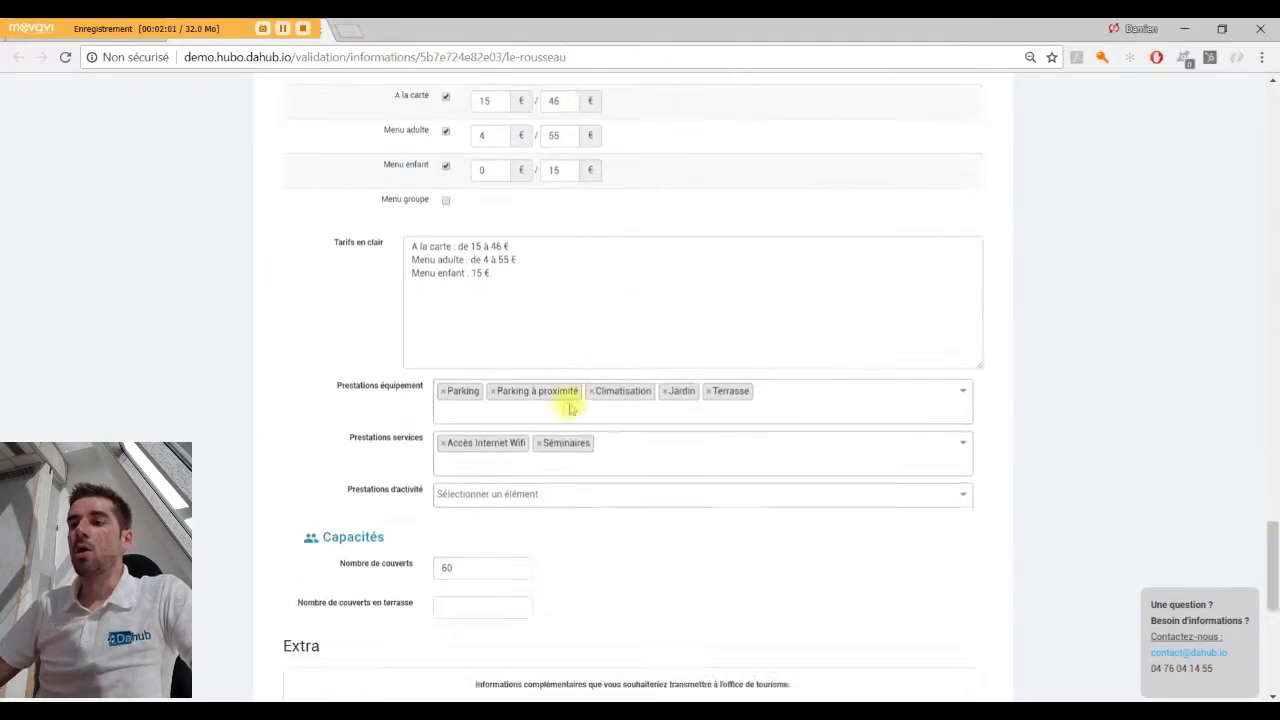
pyautogui.scroll(-6, 570, 405)
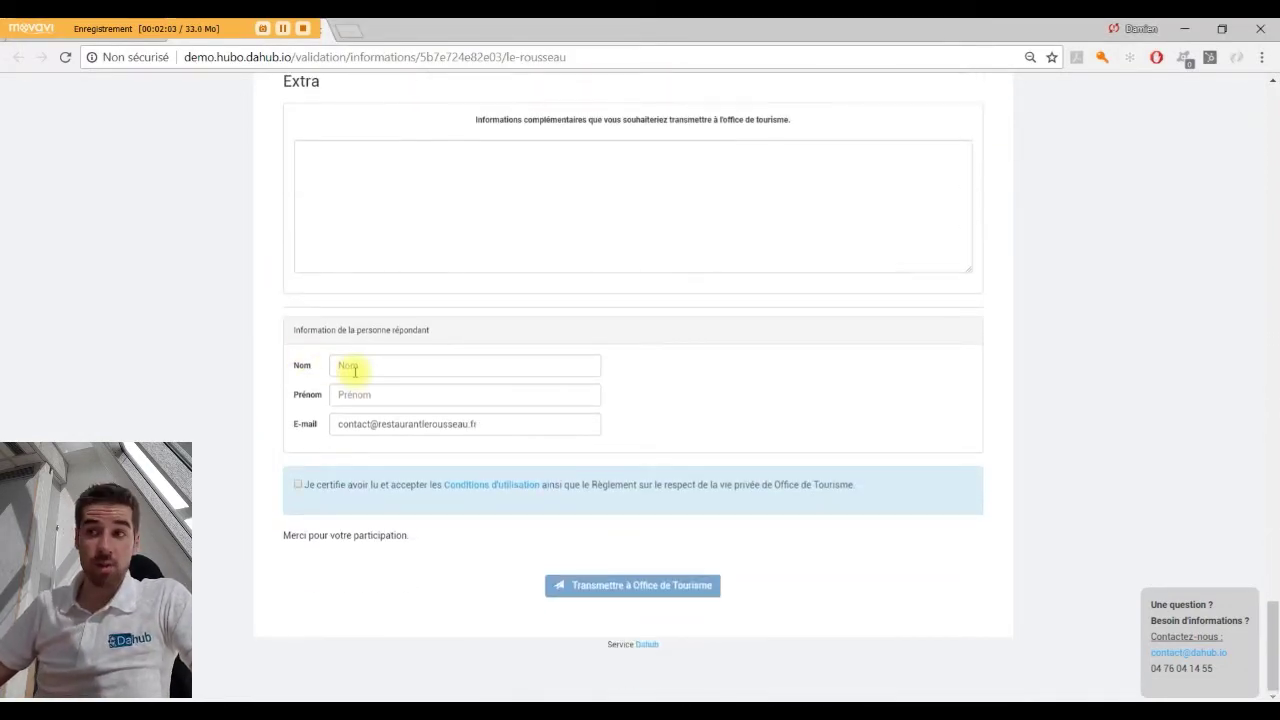
# Enter the respondent's surname in Nom and first name in Prénom.
pyautogui.click(328, 240)
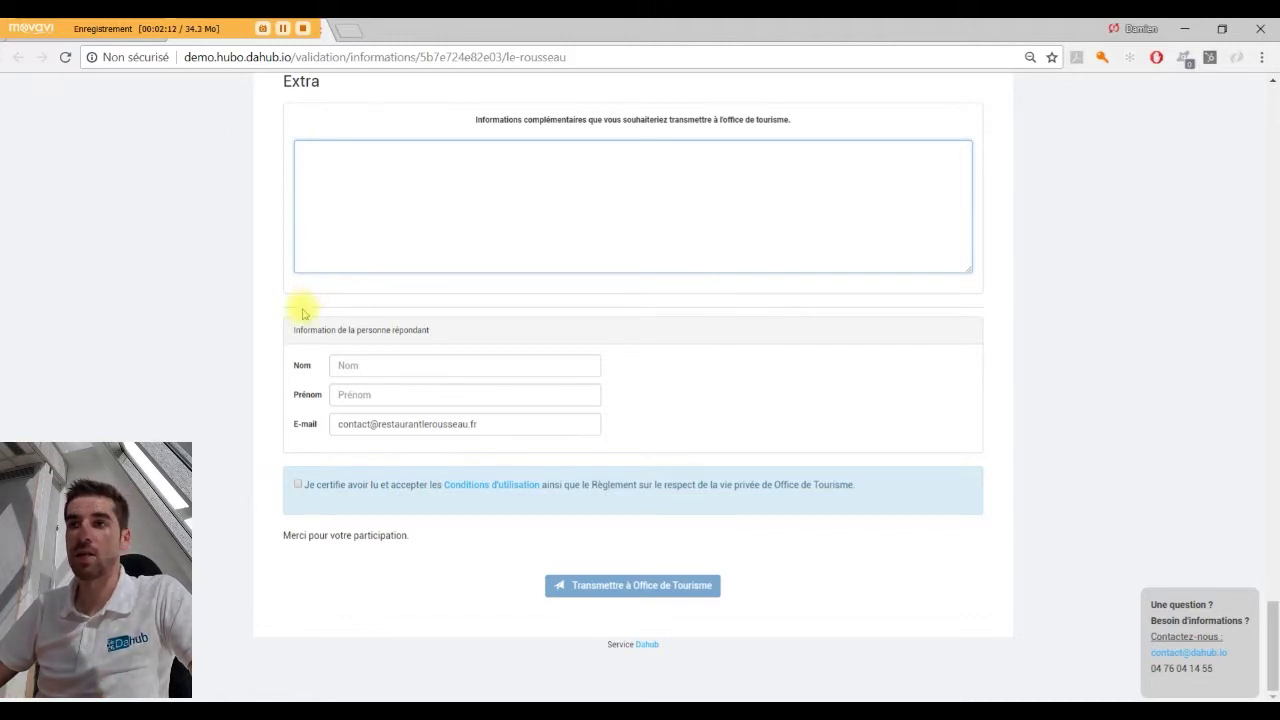
pyautogui.click(369, 367)
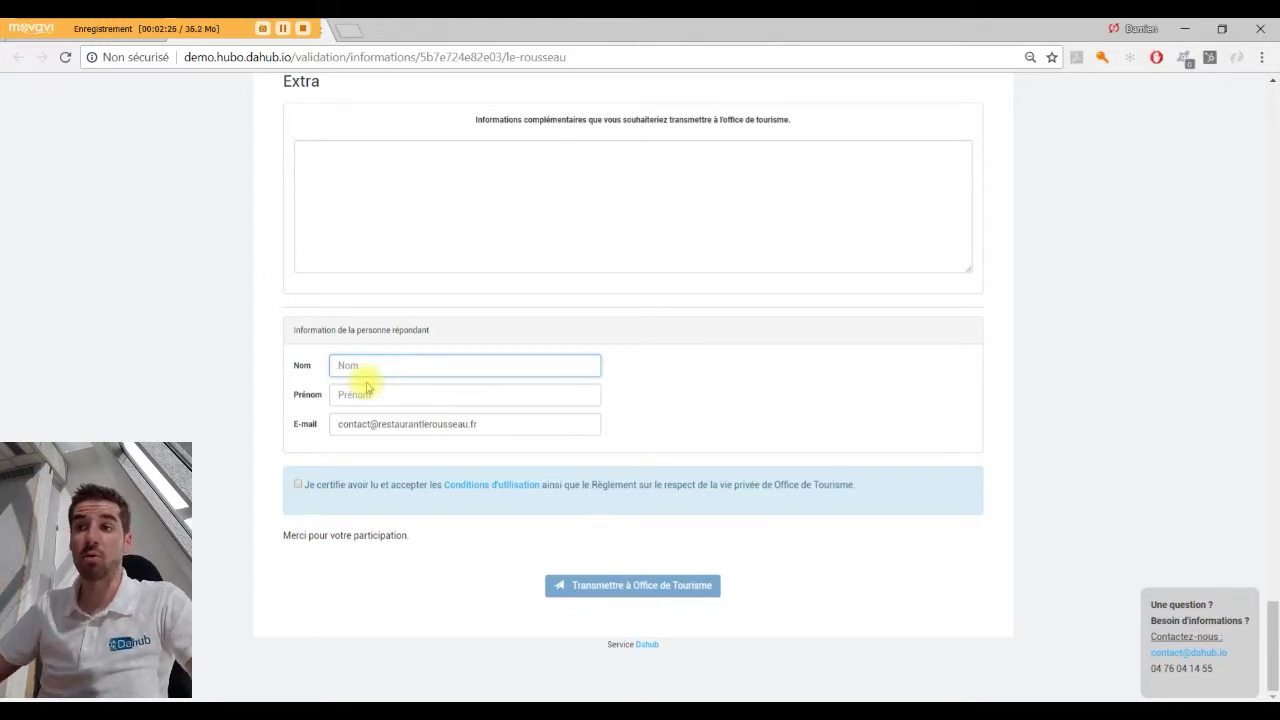
pyautogui.write('C')
pyautogui.press('BackSpace')
pyautogui.press('Tab')
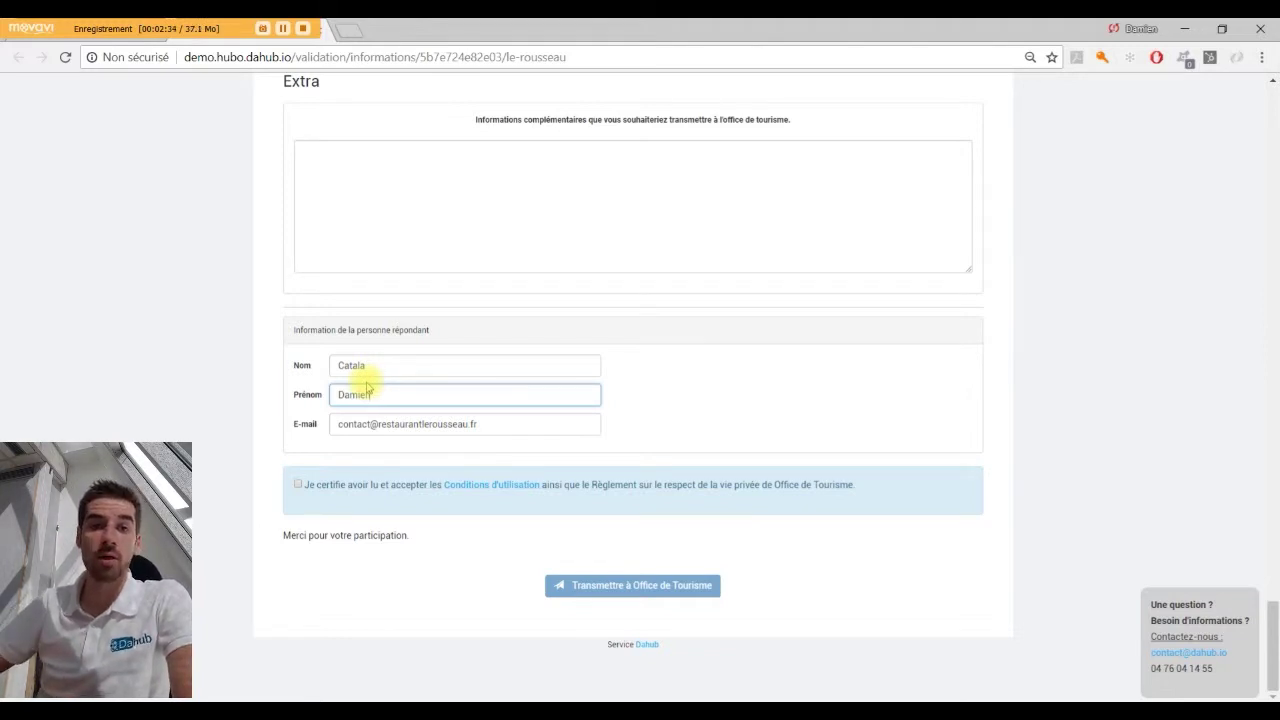
# Replace the E-mail field with the respondent's address and tick the 'Je certifie avoir lu' checkbox.
pyautogui.moveTo(509, 422); pyautogui.dragTo(301, 427)
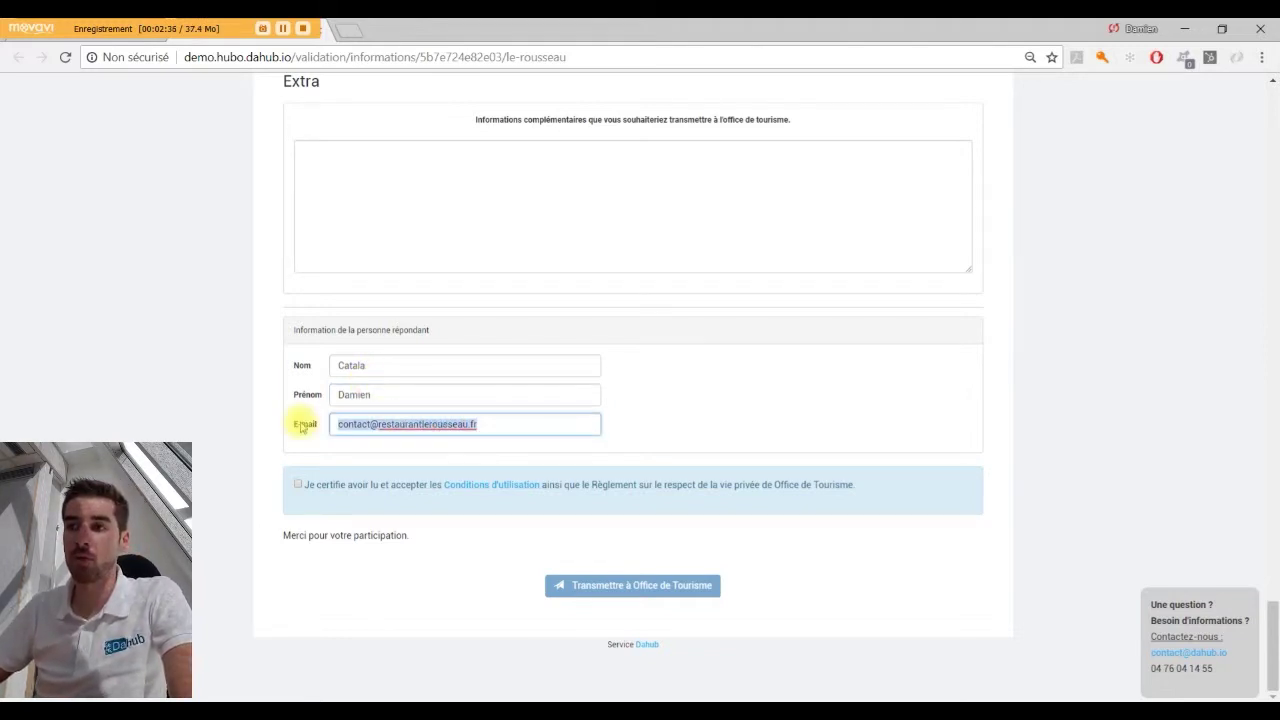
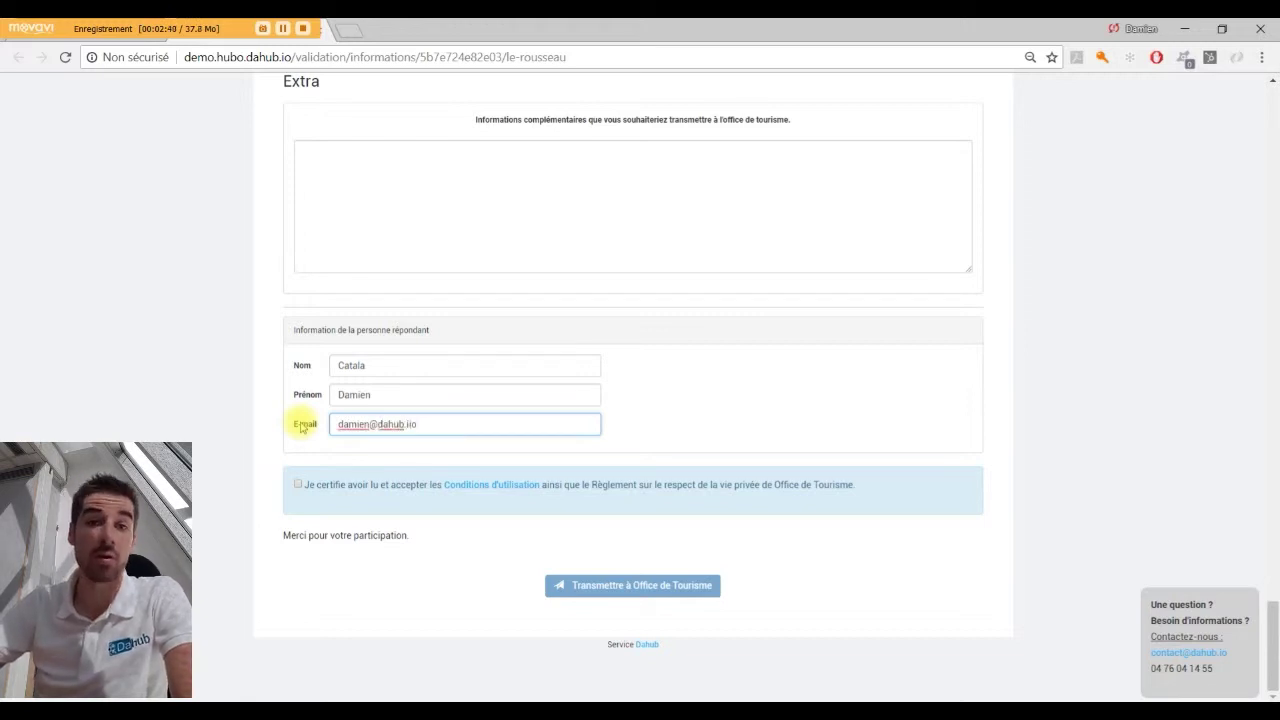
pyautogui.press('BackSpace')
pyautogui.press('BackSpace')
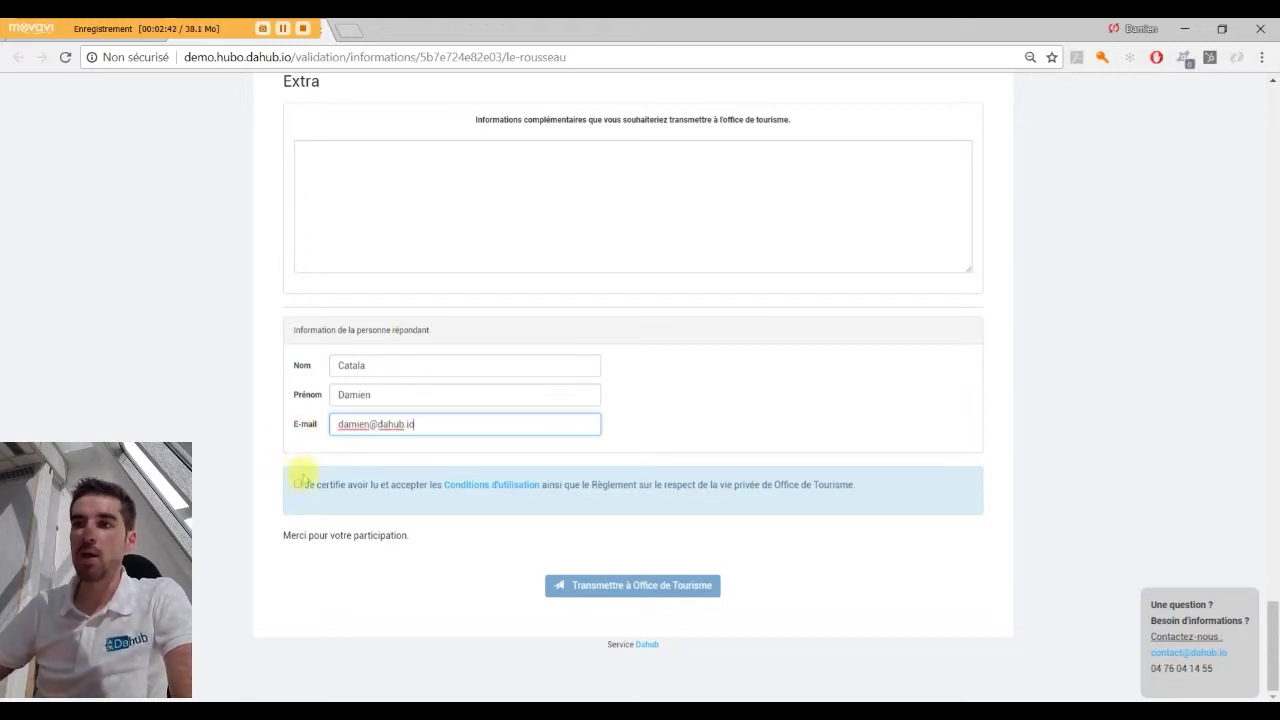
pyautogui.click(296, 486)
pyautogui.click(296, 486)
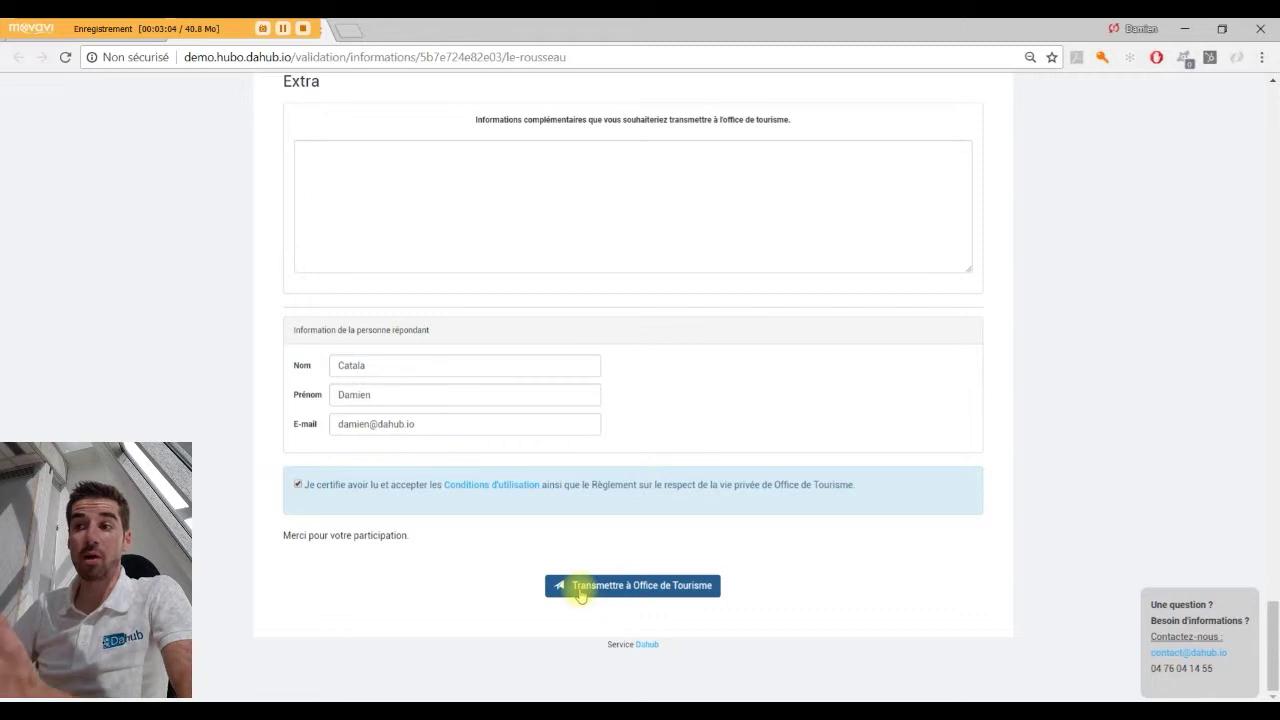
# Transmit the completed Le Rousseau form to the Office de Tourisme.
pyautogui.click(580, 593)
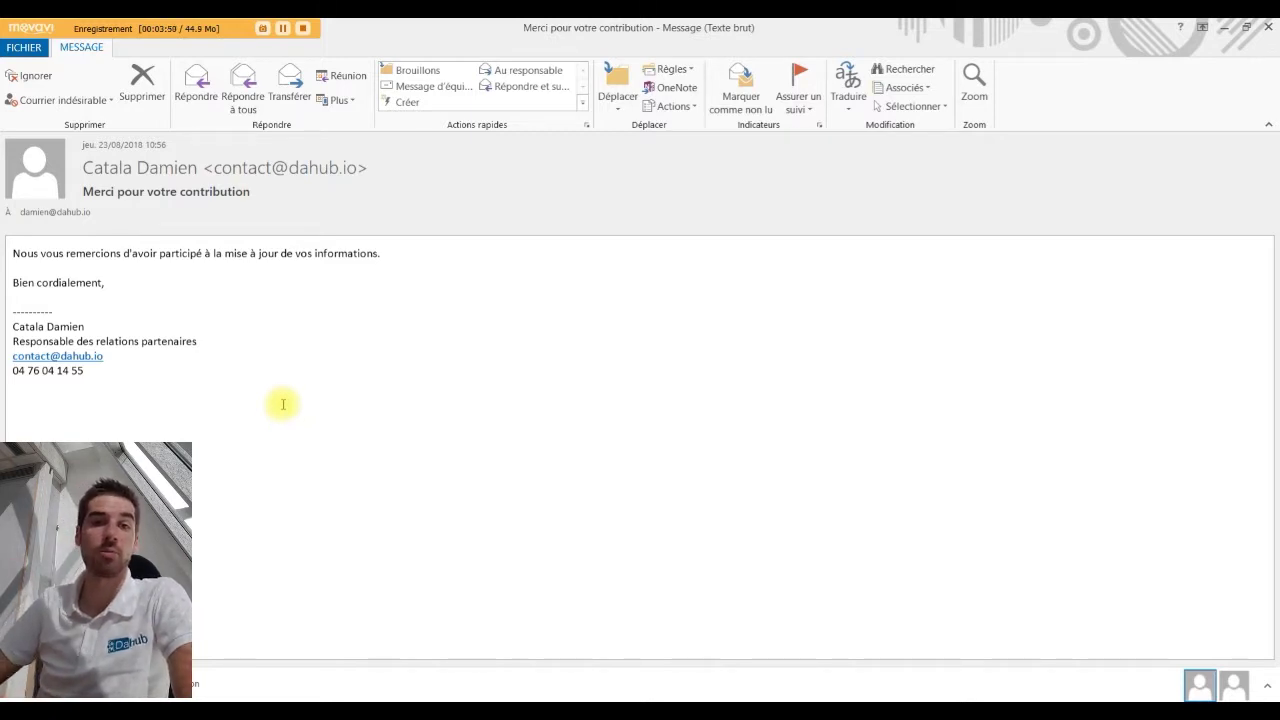
# Close the thank-you e-mail and follow the Le Rousseau validation response link to the answer.
pyautogui.click(1268, 27)
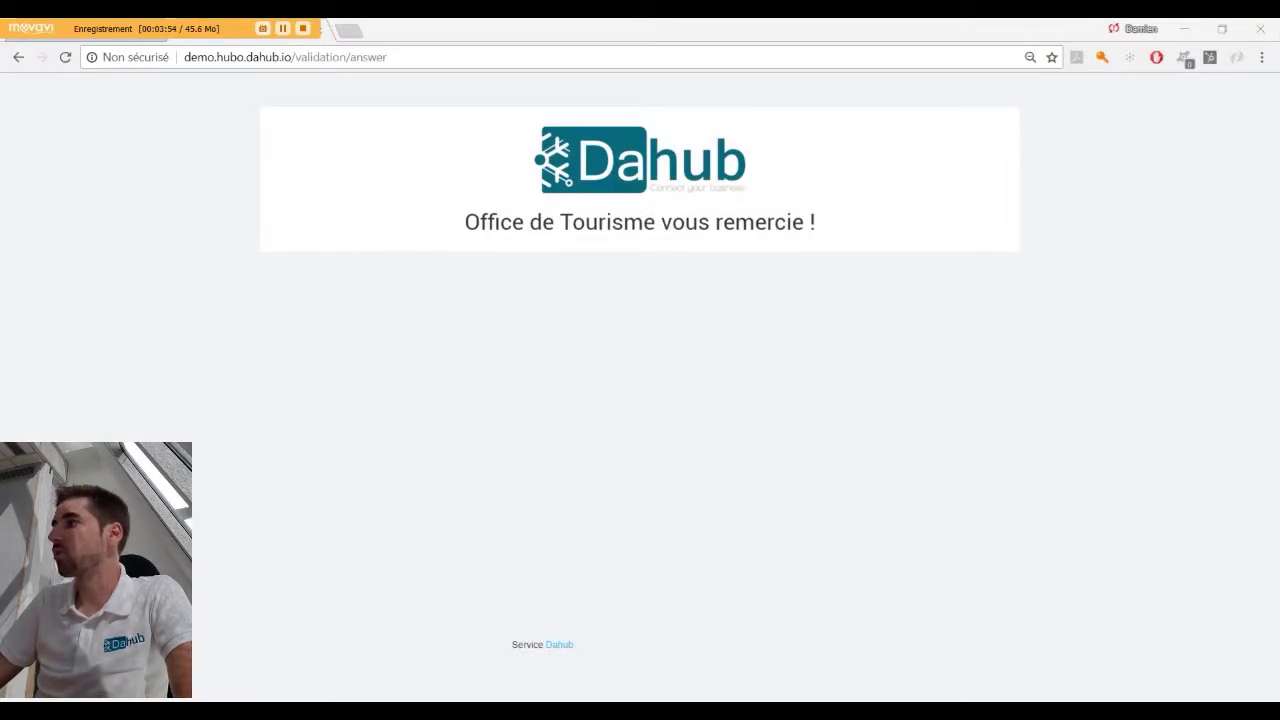
pyautogui.press('Return')
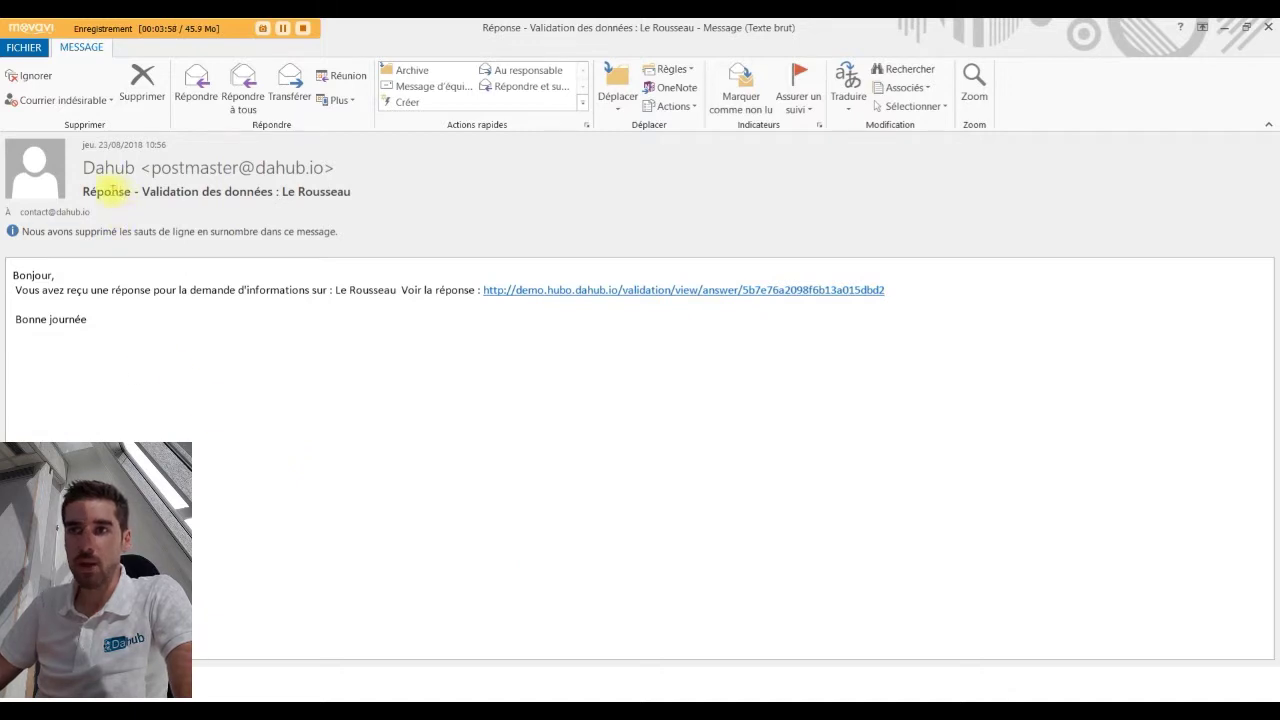
pyautogui.click(139, 192)
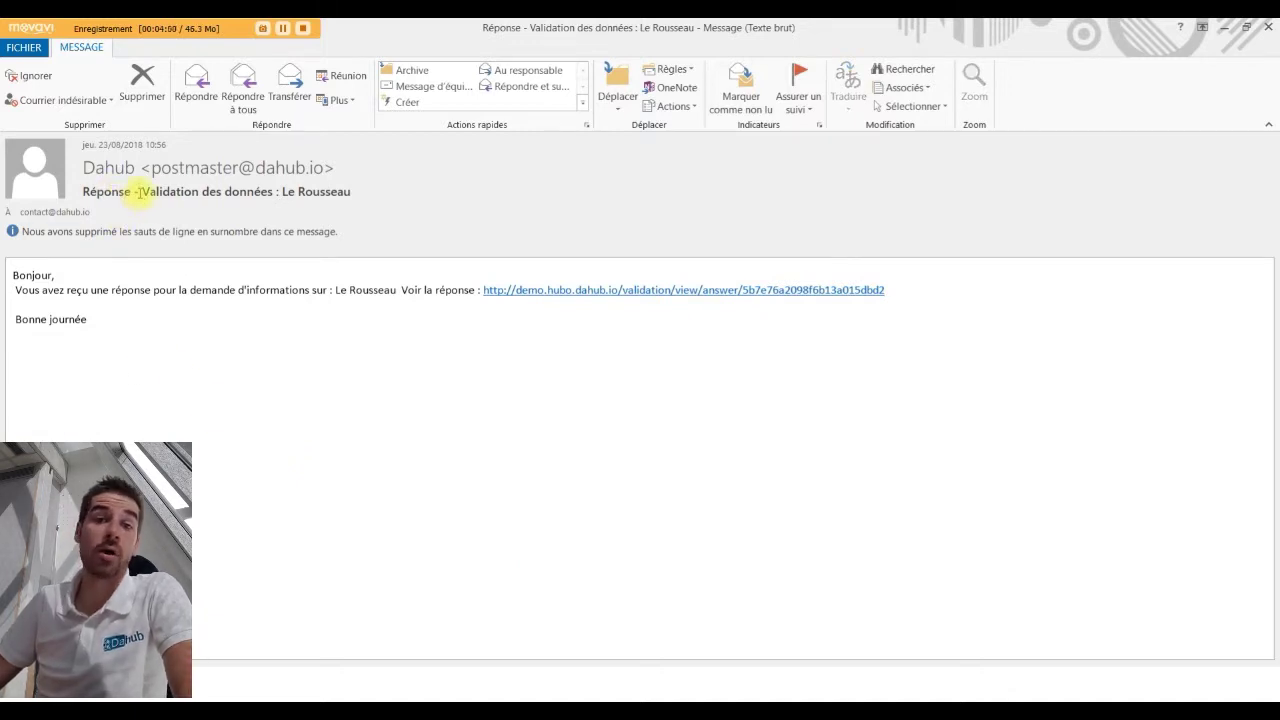
pyautogui.moveTo(139, 192); pyautogui.dragTo(356, 206)
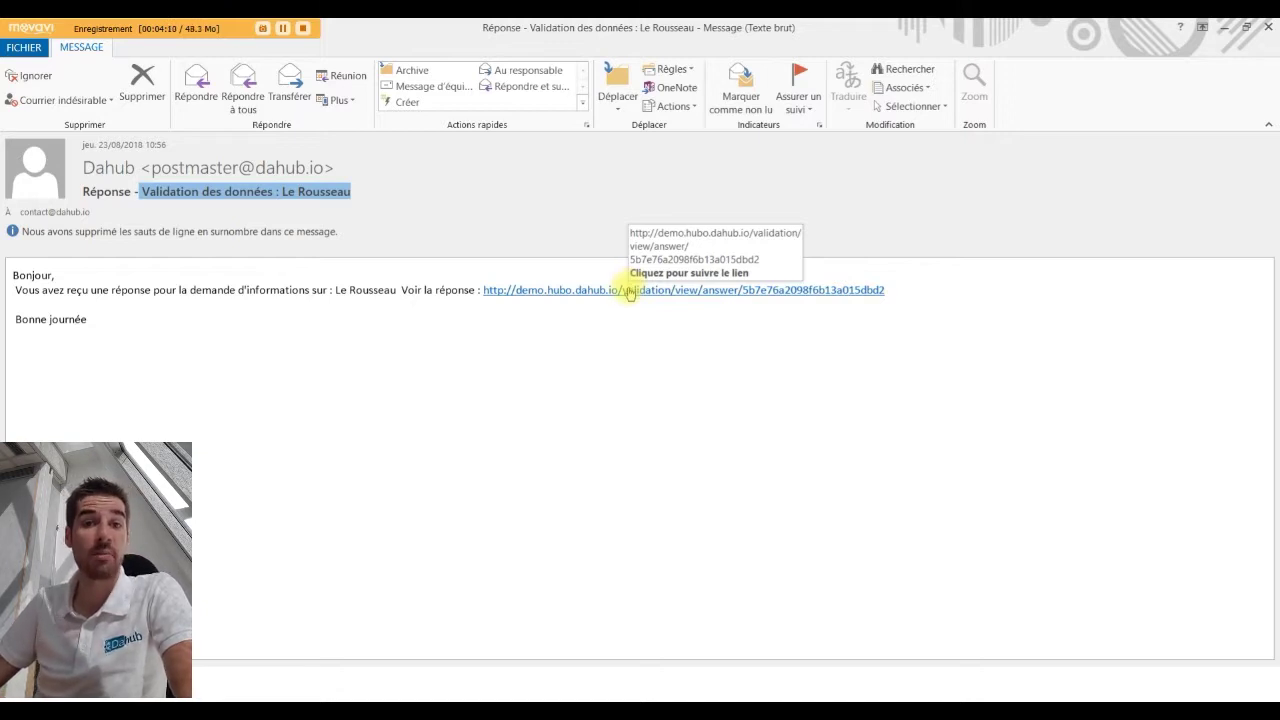
pyautogui.click(630, 290)
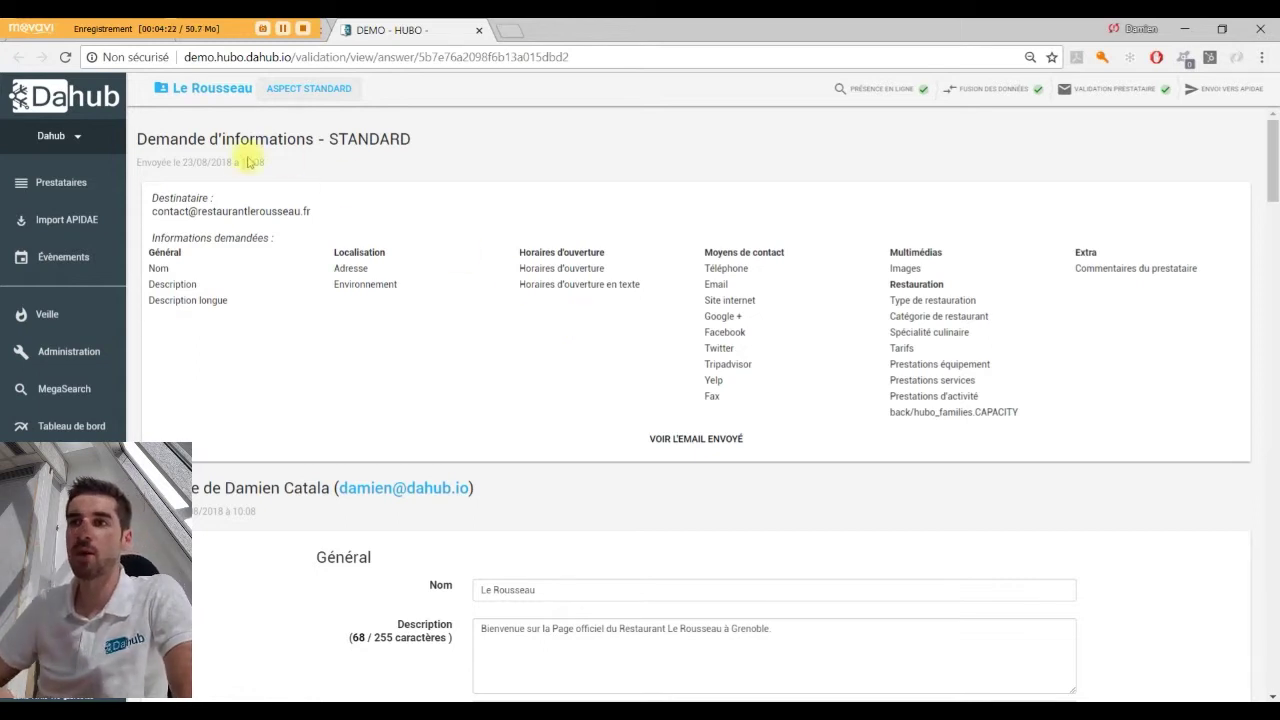
# Review Le Rousseau's request and response, highlighting the title and sender, down to Localisation.
pyautogui.moveTo(153, 140); pyautogui.dragTo(390, 138)
pyautogui.moveTo(178, 165); pyautogui.dragTo(280, 172)
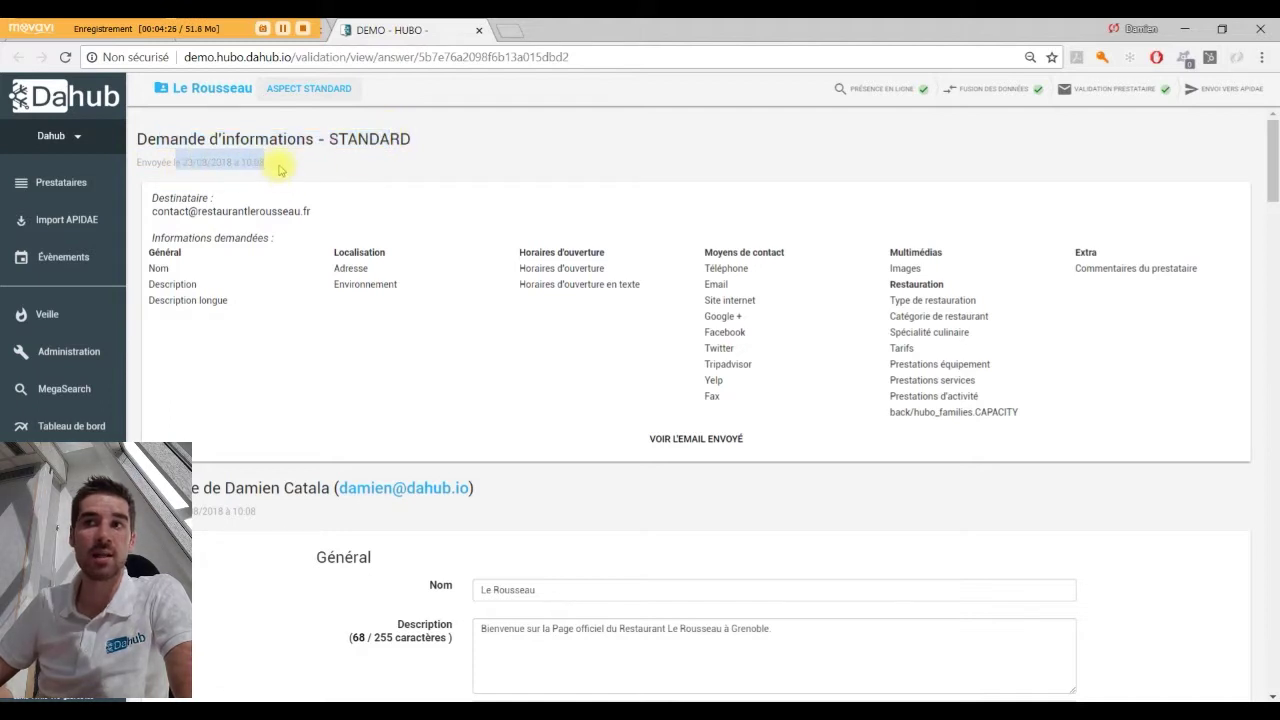
pyautogui.scroll(-2, 285, 200)
pyautogui.scroll(1, 285, 200)
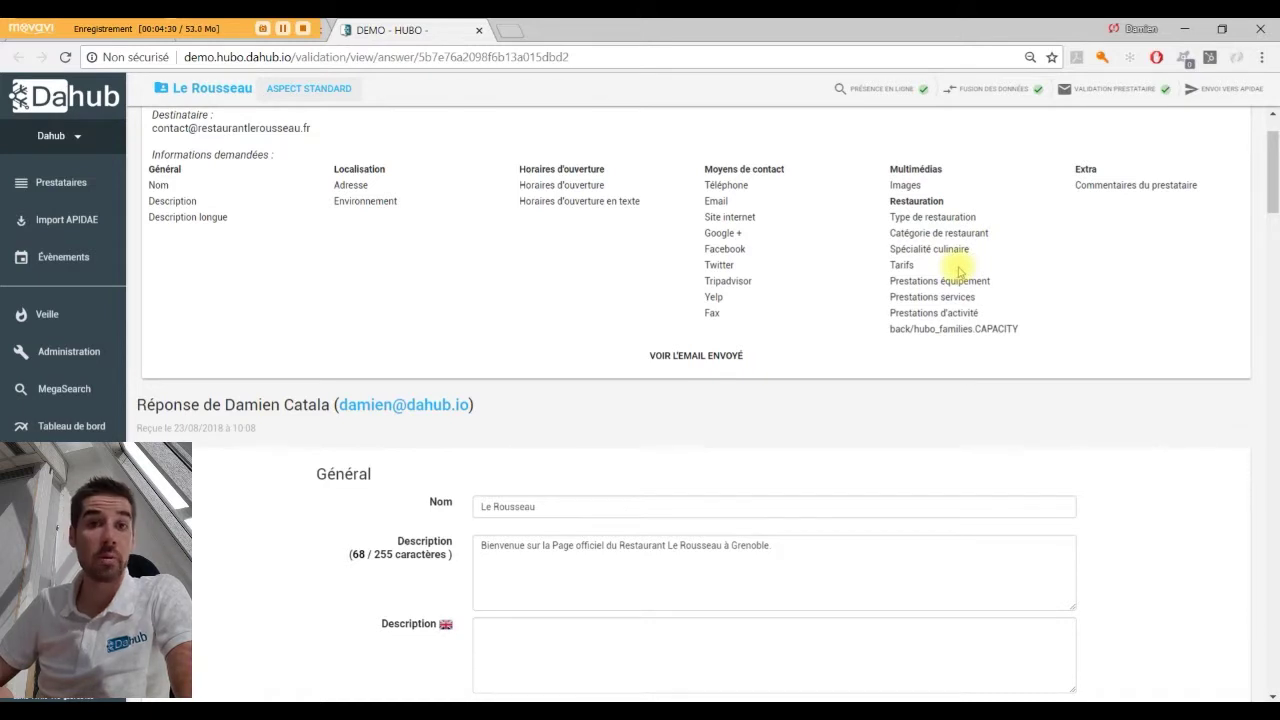
pyautogui.scroll(-1, 917, 346)
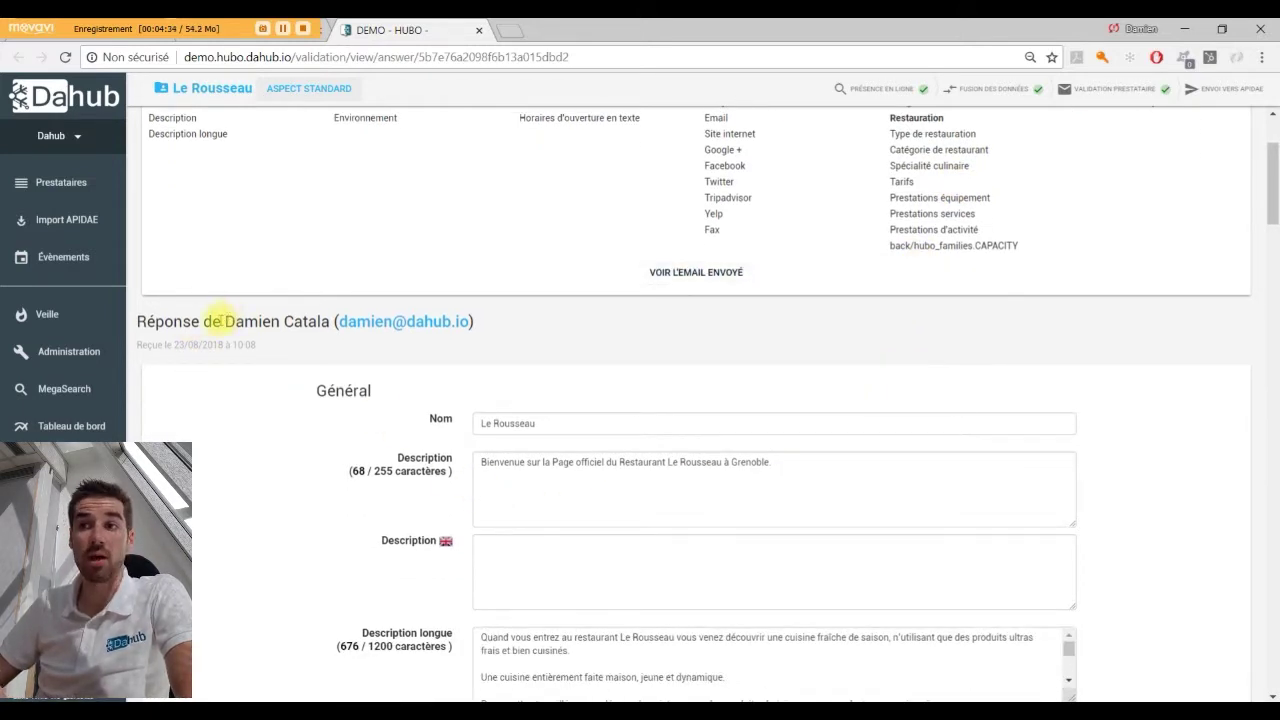
pyautogui.moveTo(221, 321); pyautogui.dragTo(325, 321)
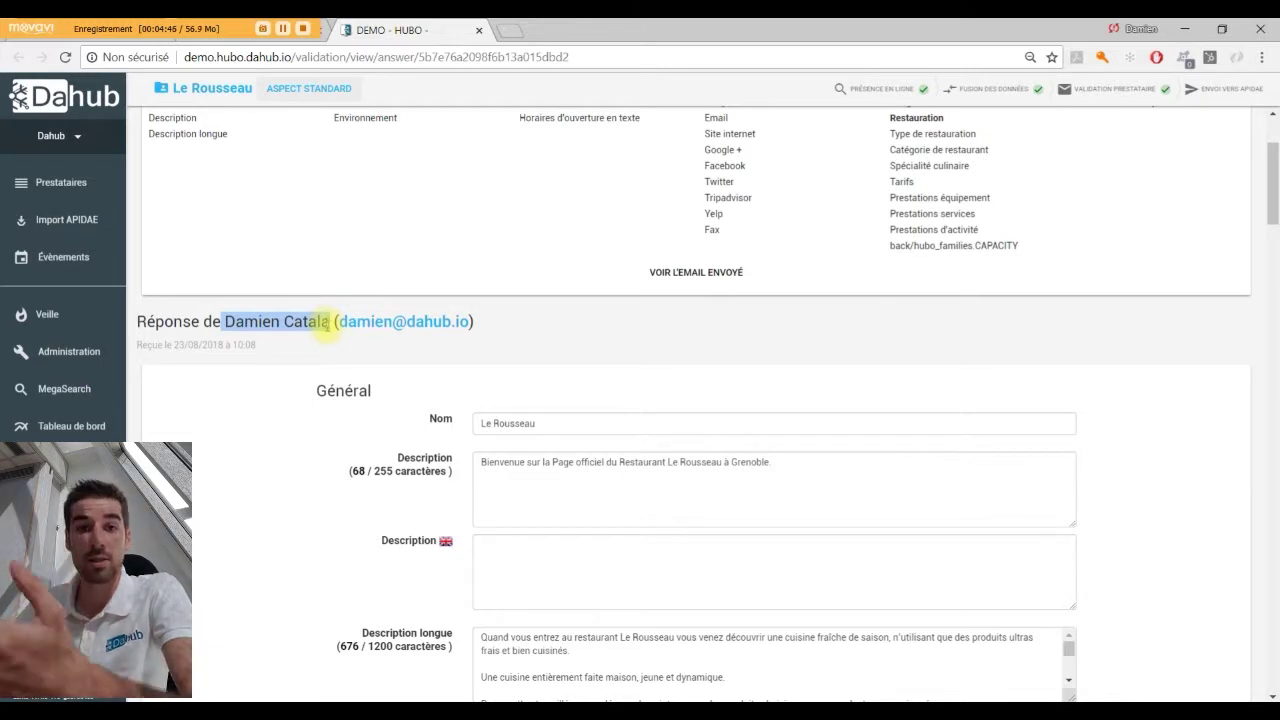
pyautogui.scroll(-3, 326, 327)
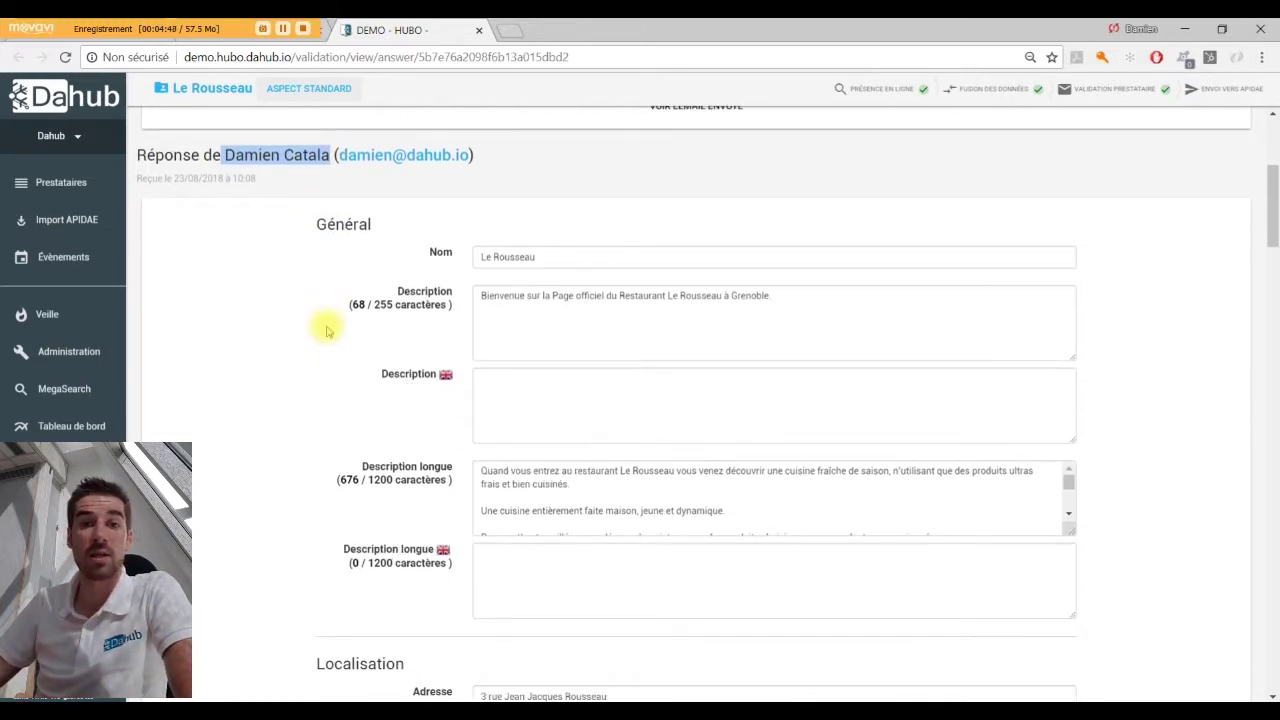
pyautogui.scroll(-5, 326, 330)
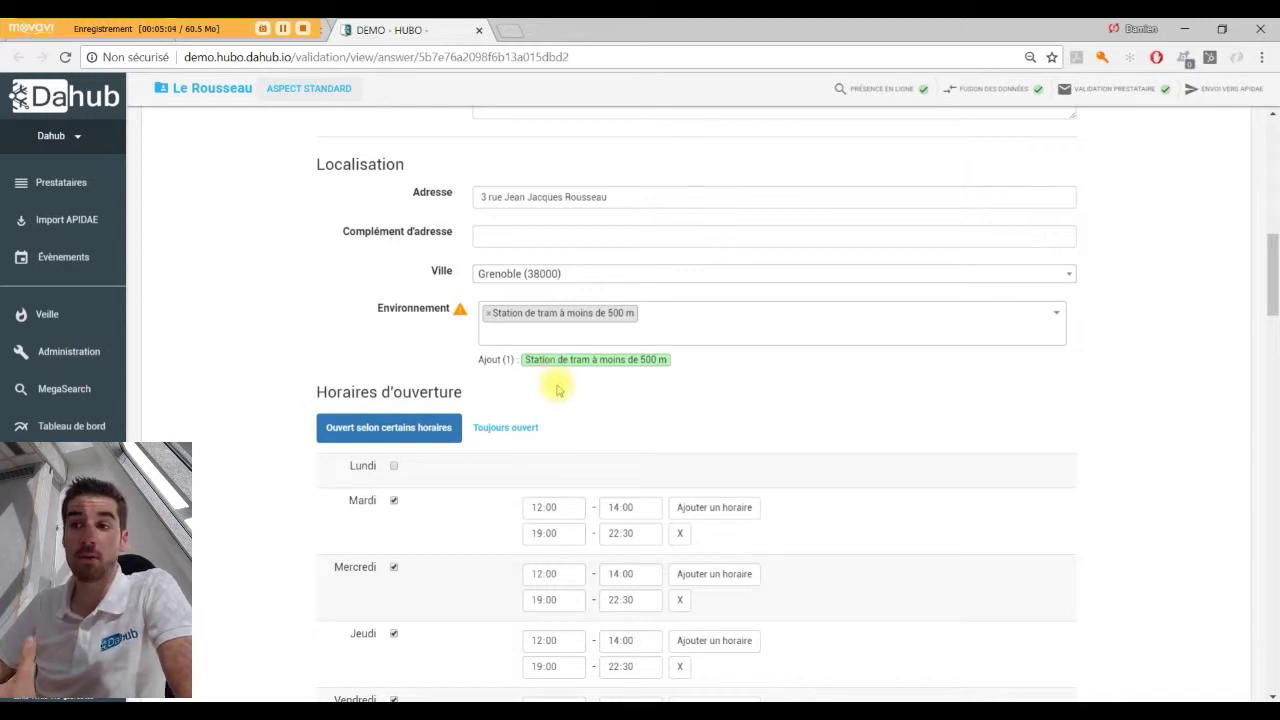
# Delete the second Téléphone entry under Moyens de contact, keeping only the original number.
pyautogui.scroll(-3, 558, 390)
pyautogui.moveTo(392, 530)
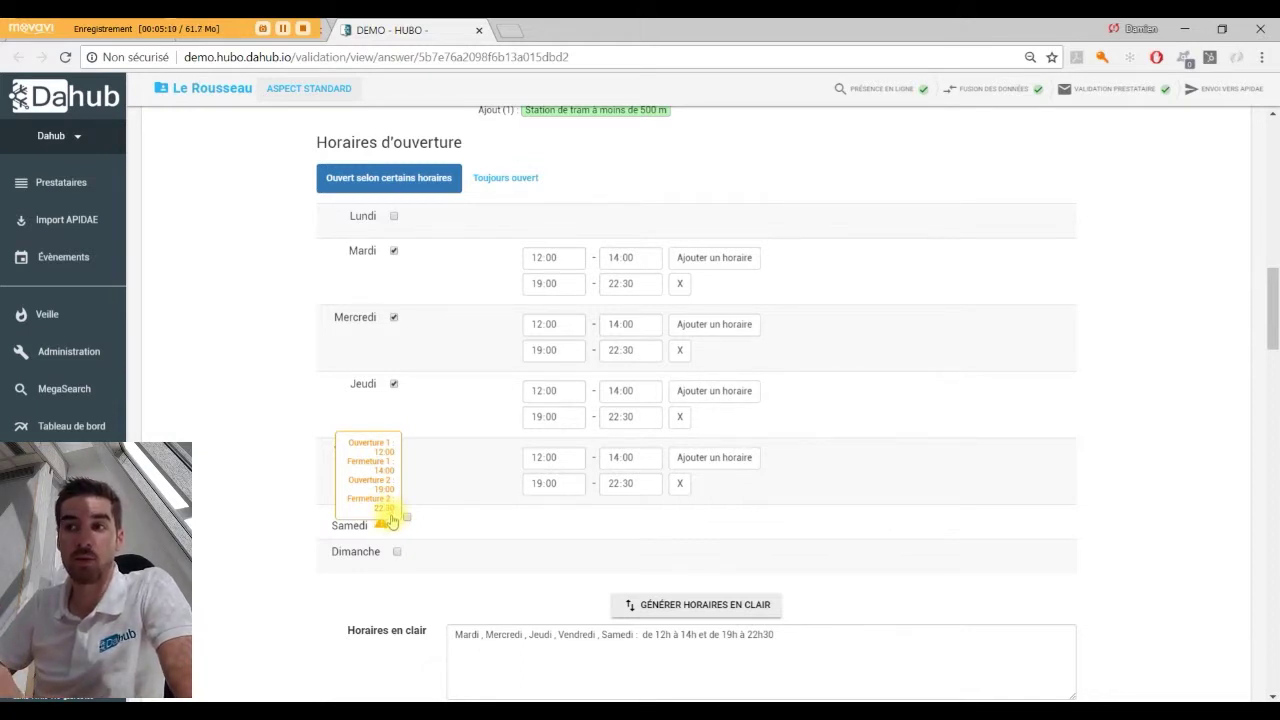
pyautogui.scroll(-6, 395, 525)
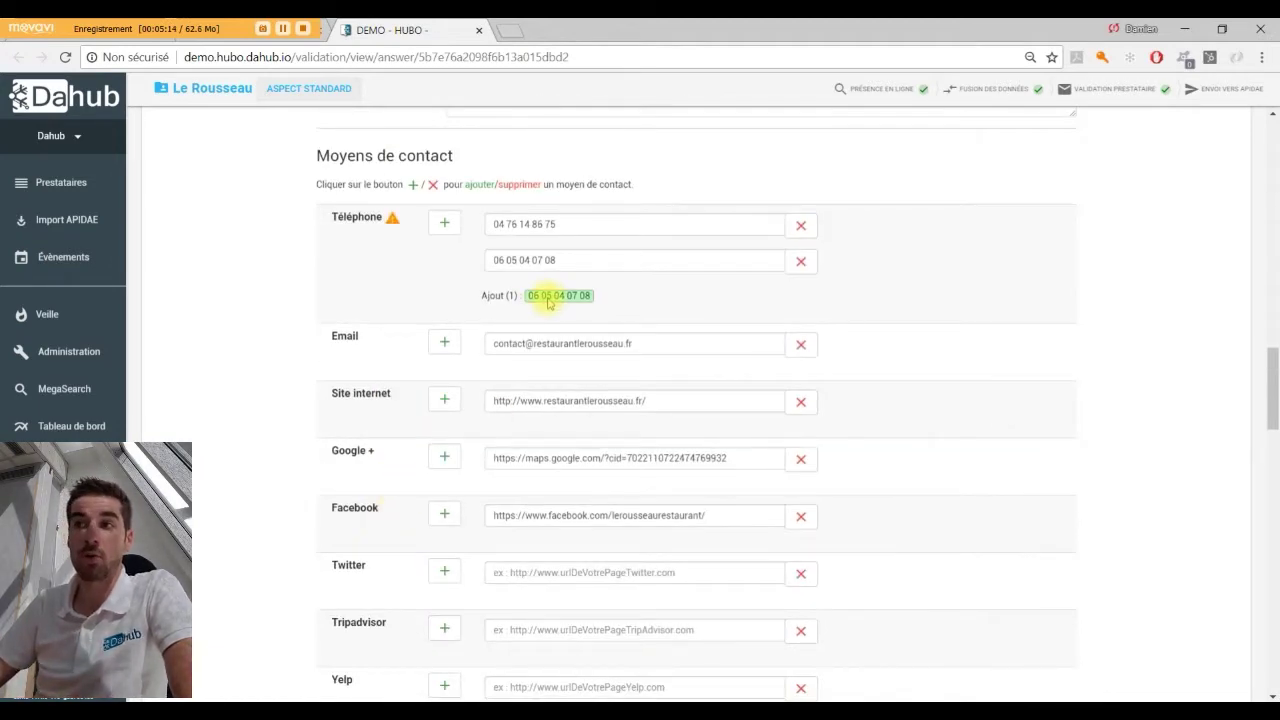
pyautogui.scroll(-3, 550, 304)
pyautogui.scroll(-1, 552, 306)
pyautogui.scroll(5, 555, 305)
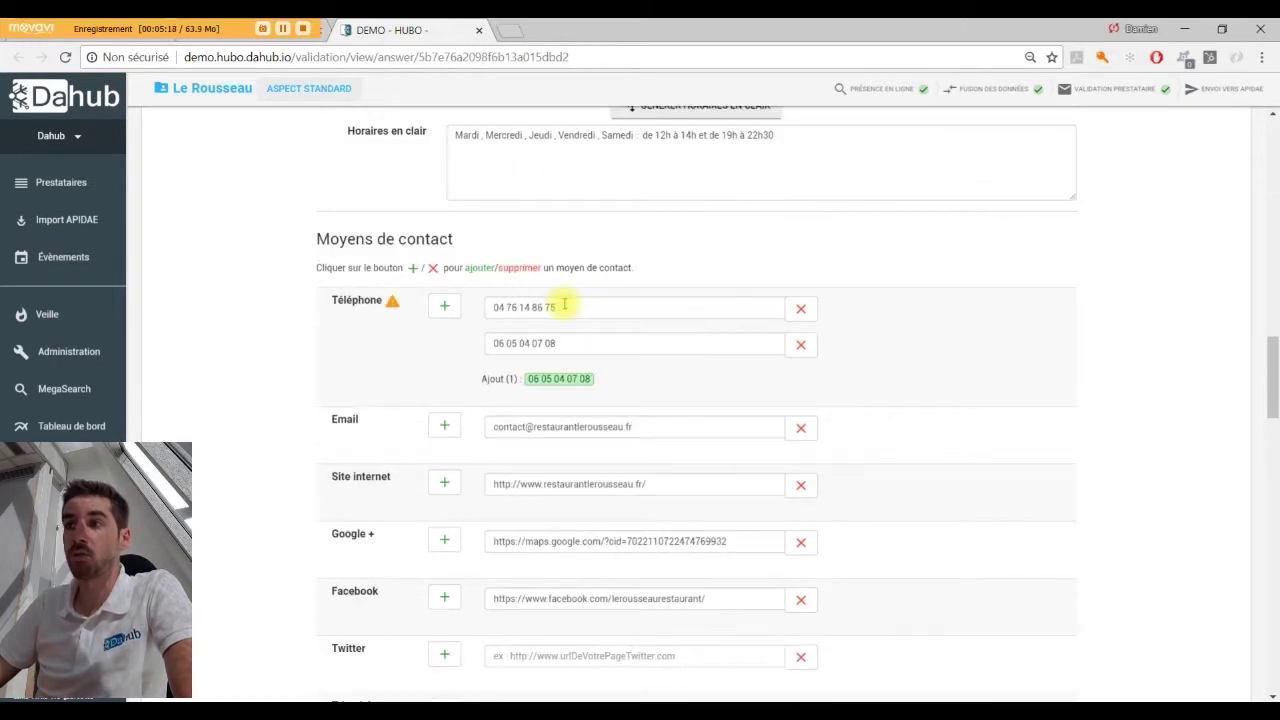
pyautogui.click(800, 345)
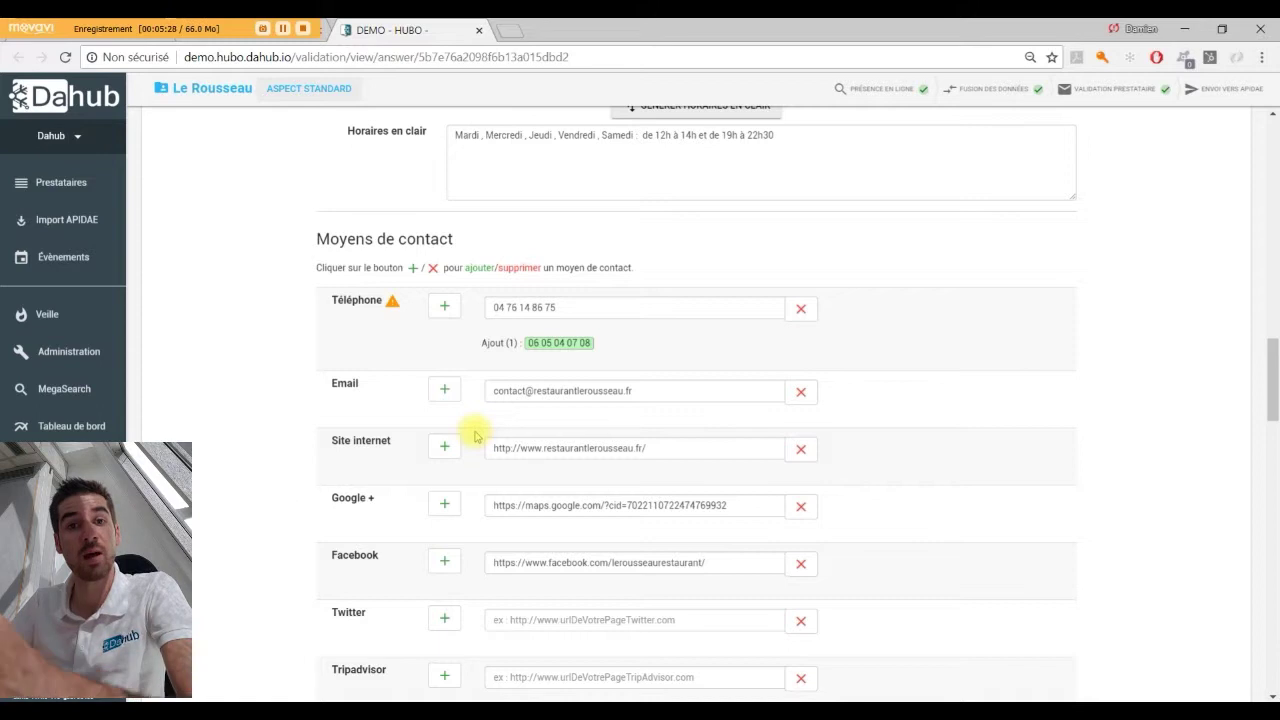
pyautogui.scroll(-1, 438, 448)
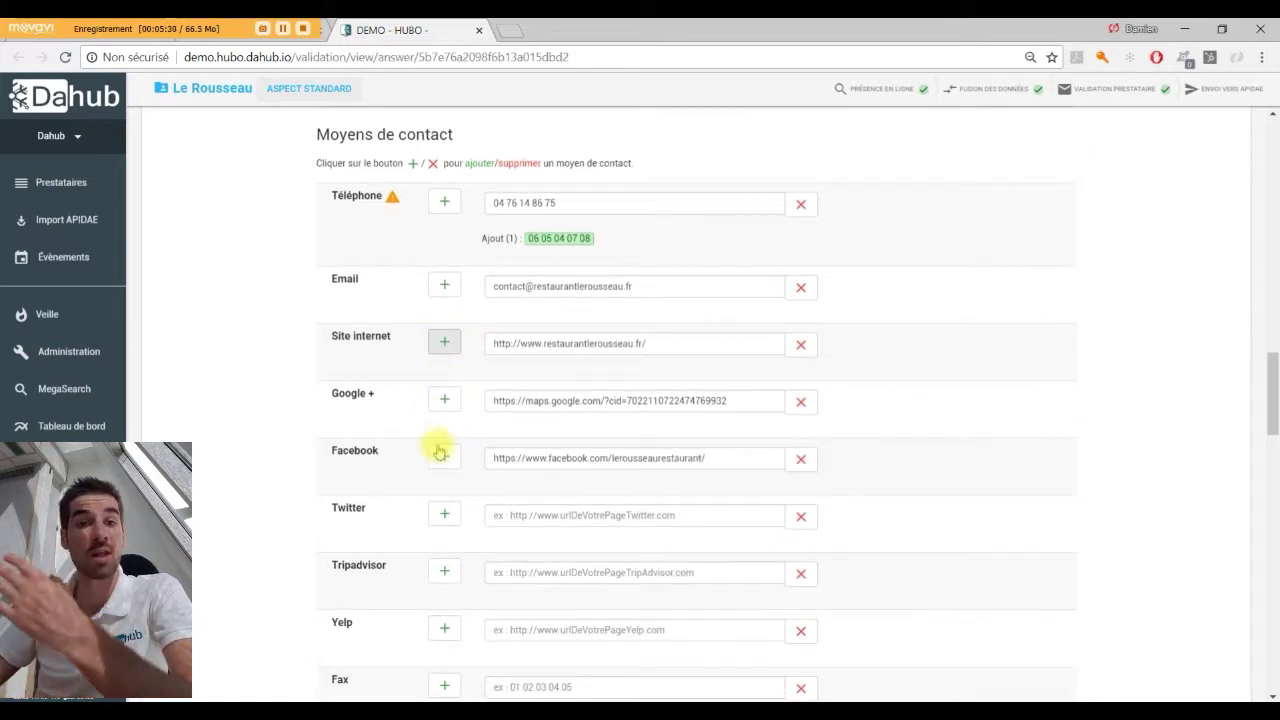
pyautogui.scroll(-7, 438, 450)
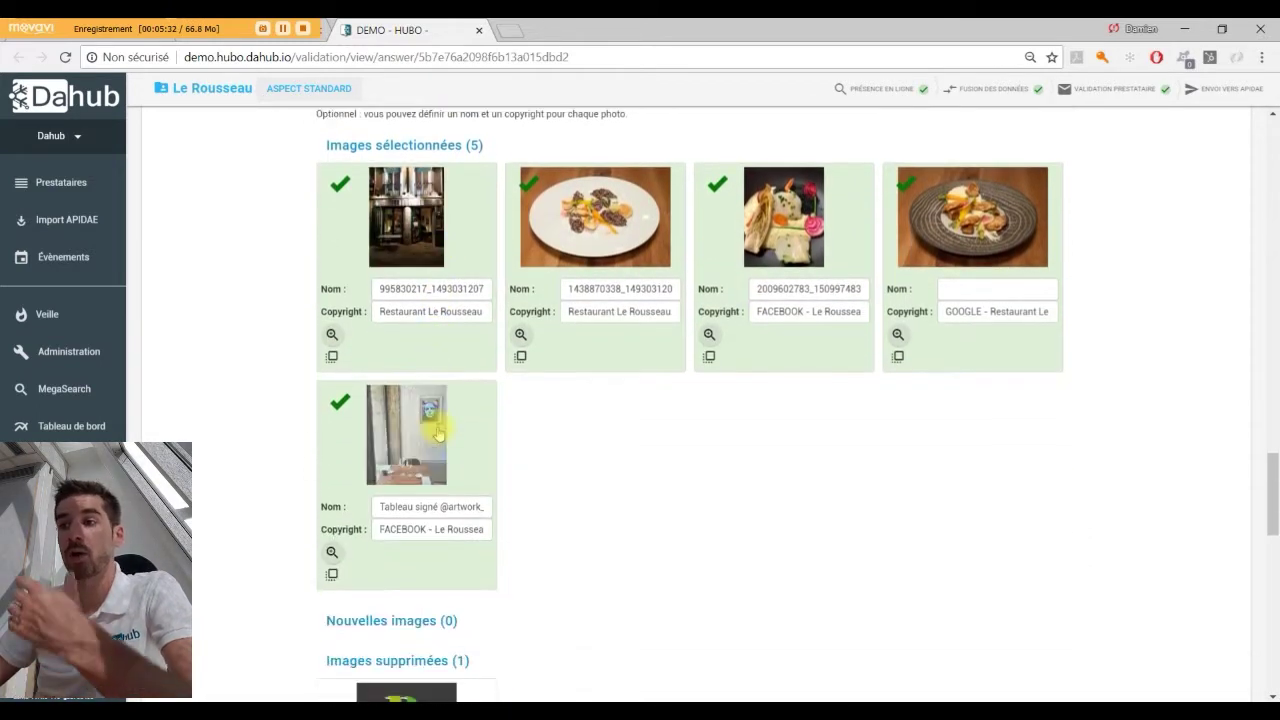
pyautogui.scroll(-3, 438, 432)
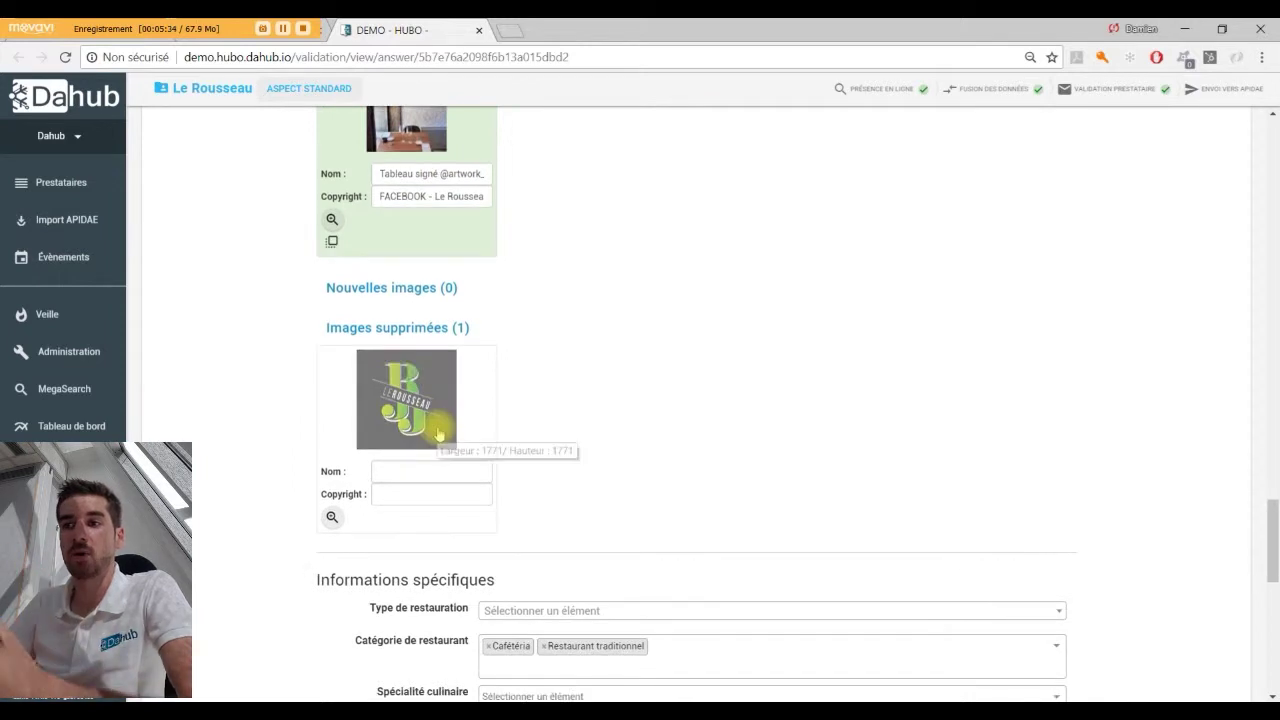
pyautogui.scroll(3, 438, 432)
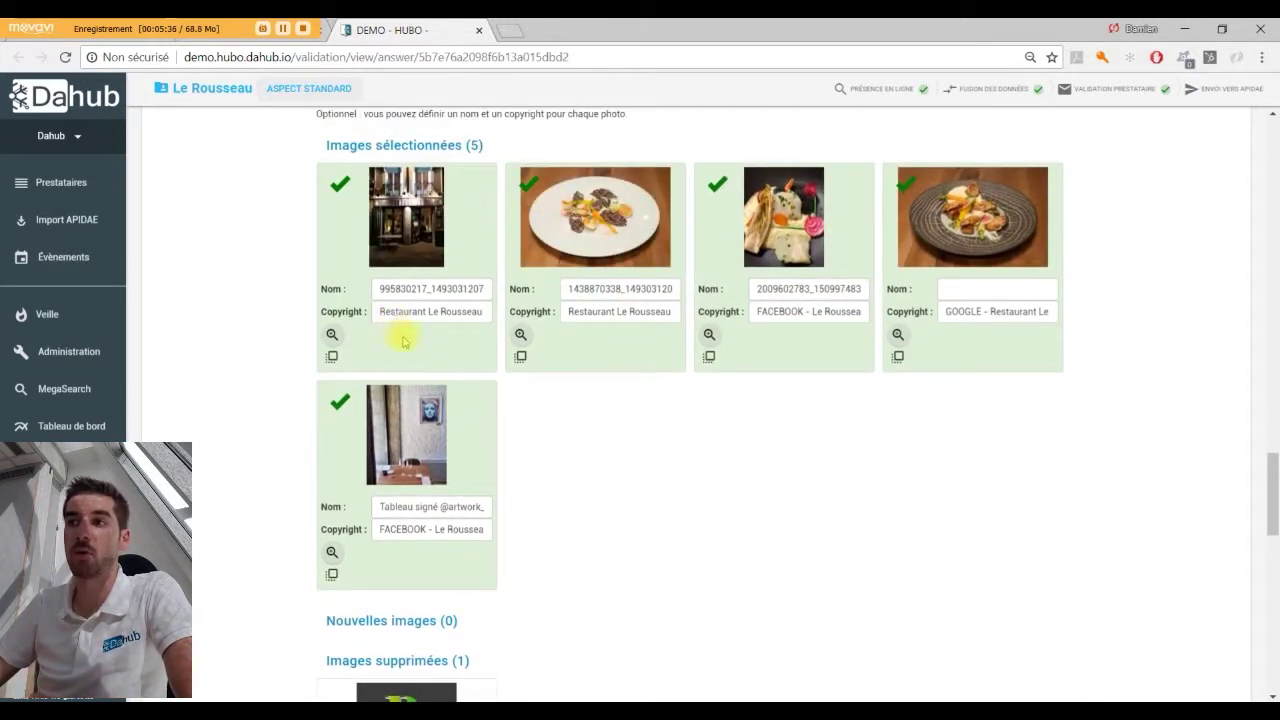
pyautogui.scroll(-2, 404, 342)
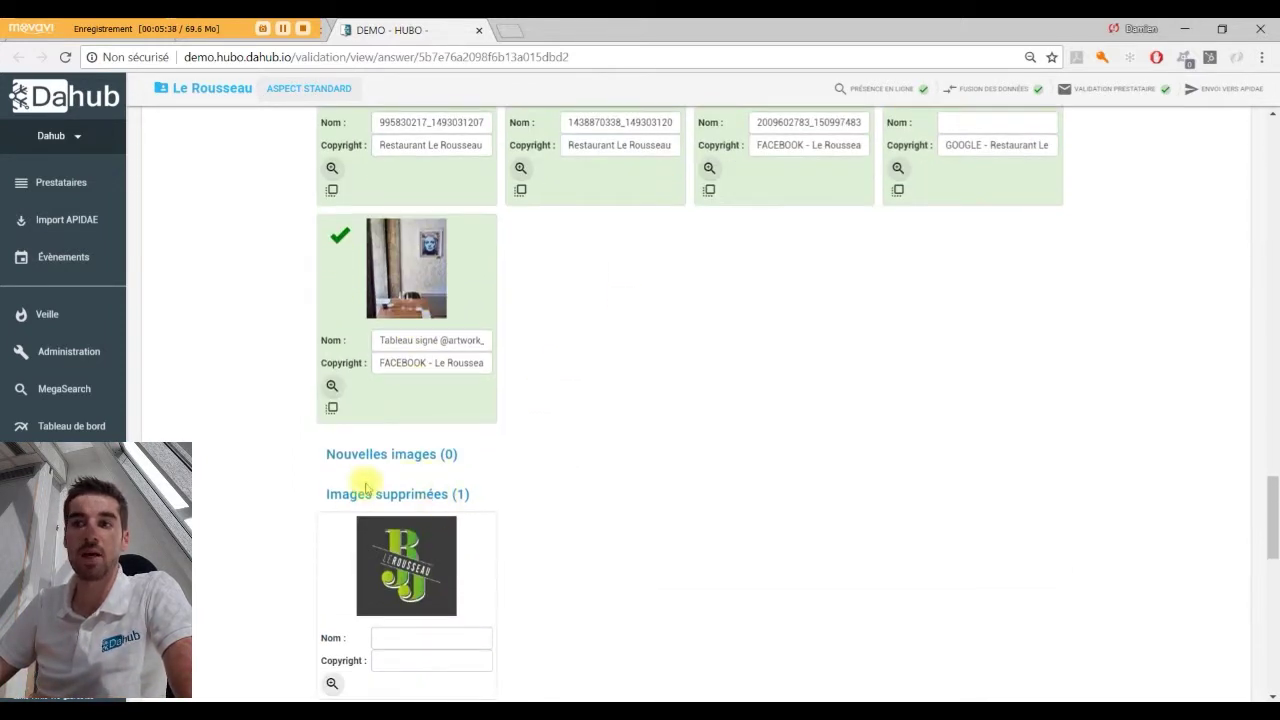
pyautogui.moveTo(330, 491); pyautogui.dragTo(486, 497)
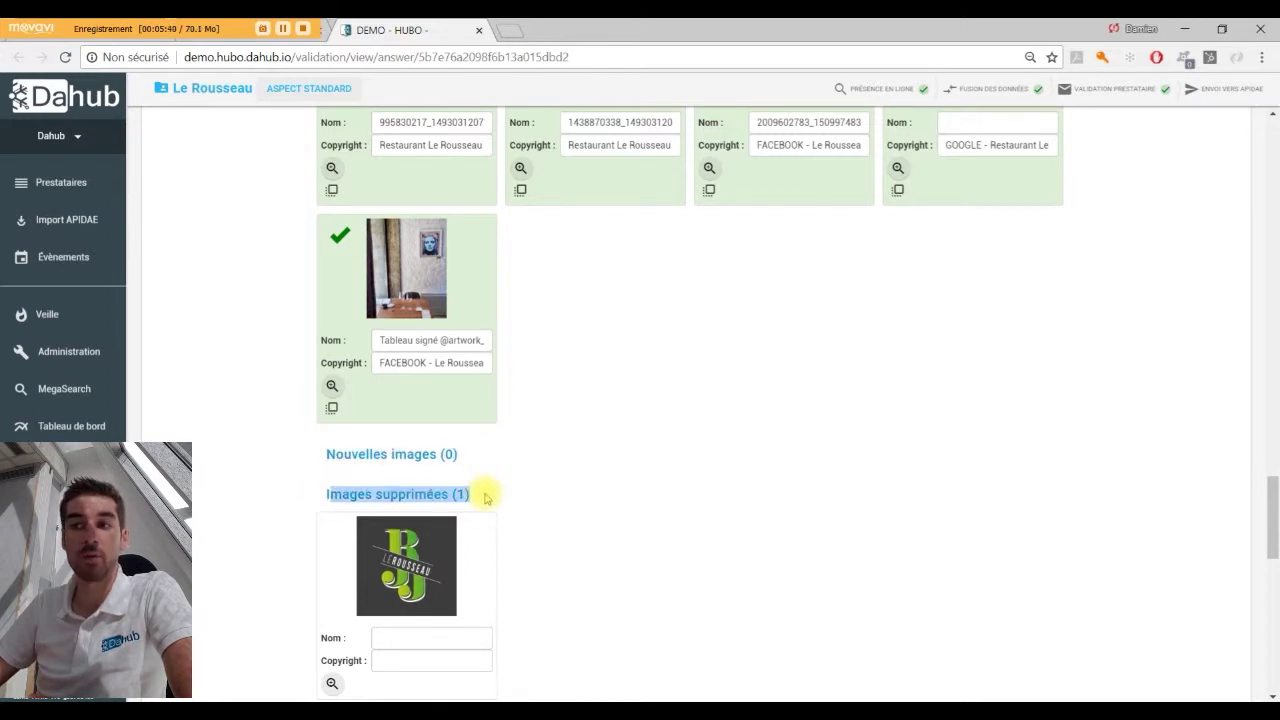
pyautogui.click(486, 497)
pyautogui.scroll(-3, 605, 449)
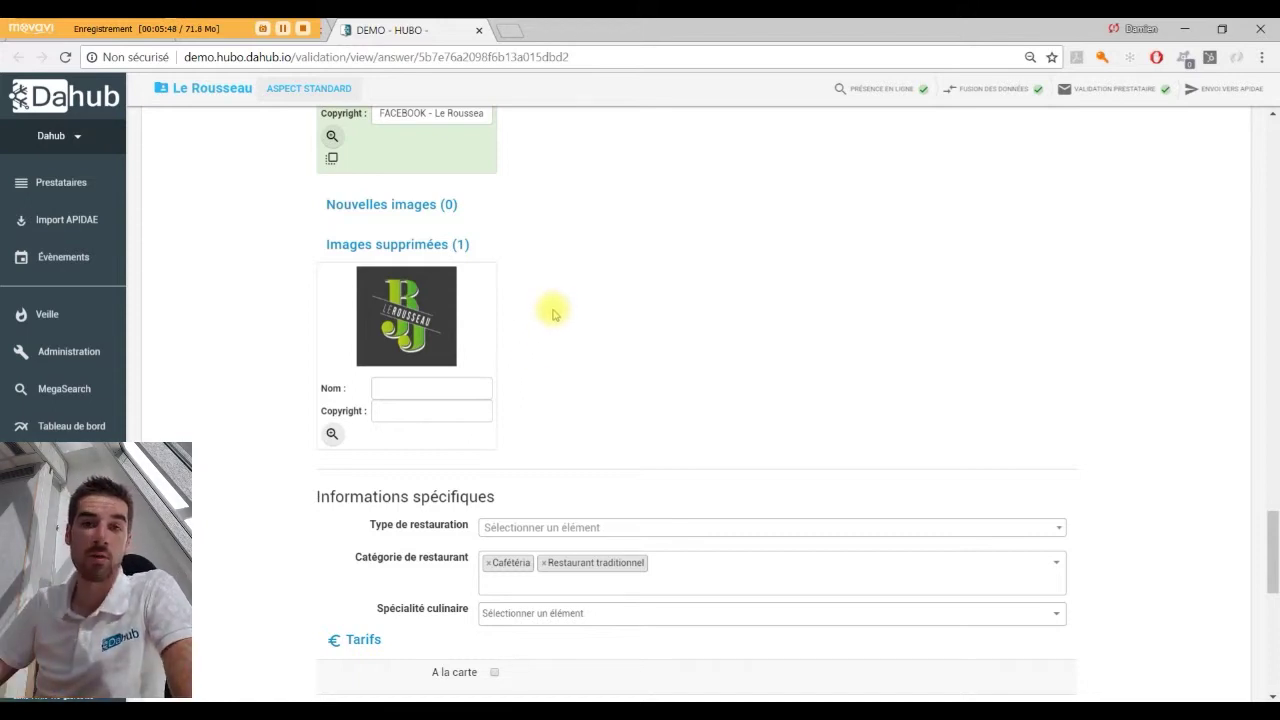
pyautogui.scroll(-10, 553, 314)
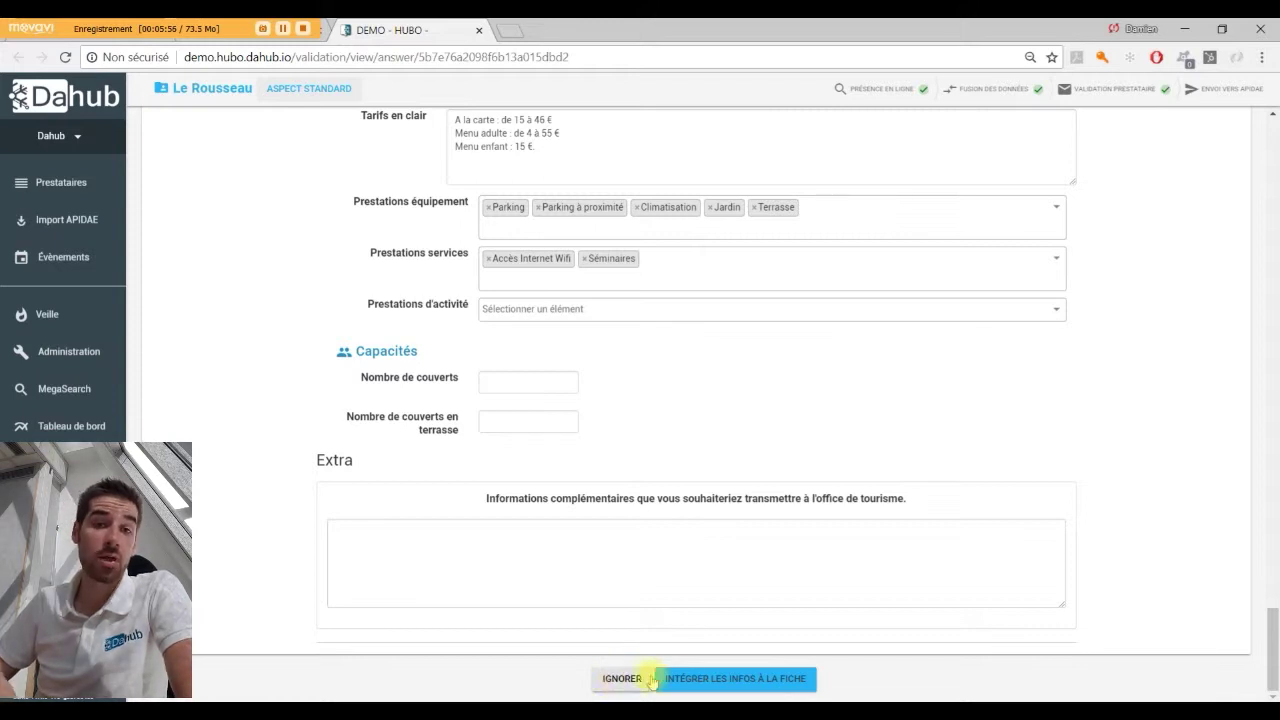
# Apply INTÉGRER LES INFOS À LA FICHE to merge the validated answers into Le Rousseau.
pyautogui.click(703, 683)
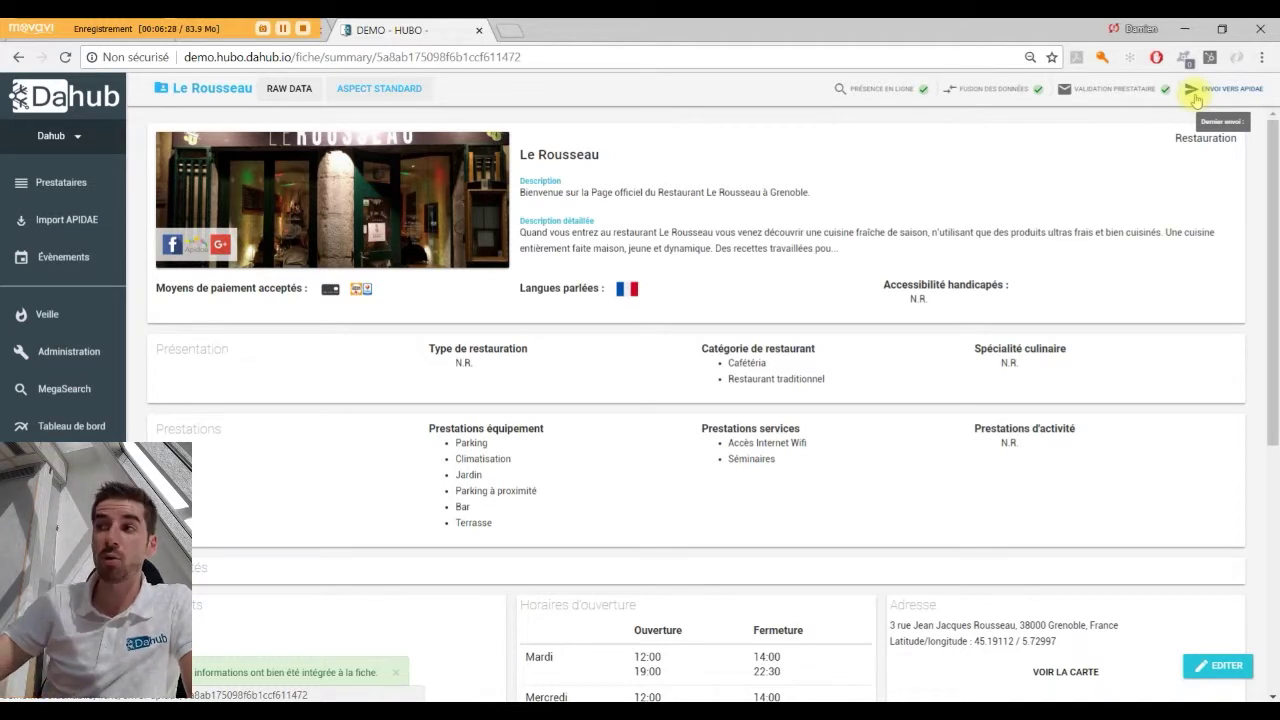
# Send the Le Rousseau listing to Apidae with ENVOI VERS APIDAE.
pyautogui.click(1196, 100)
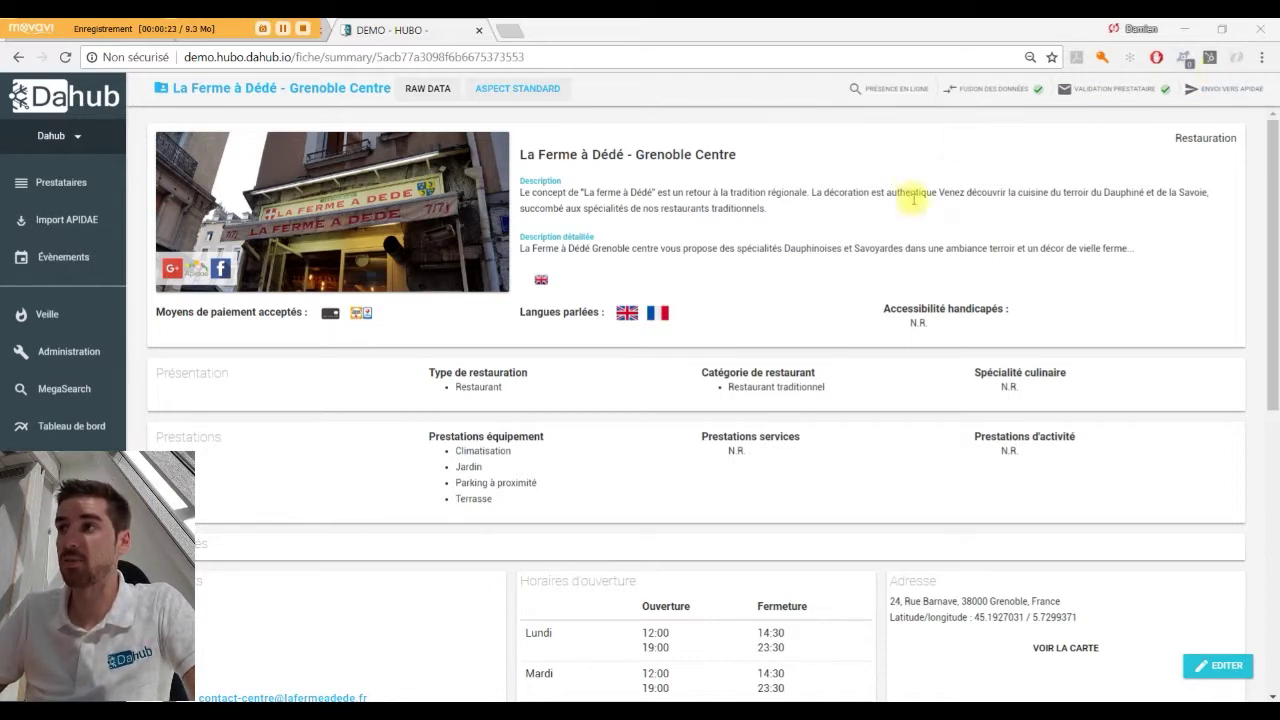
# Open the Apidae export comparison for La Ferme à Dédé - Grenoble Centre.
pyautogui.click(1214, 95)
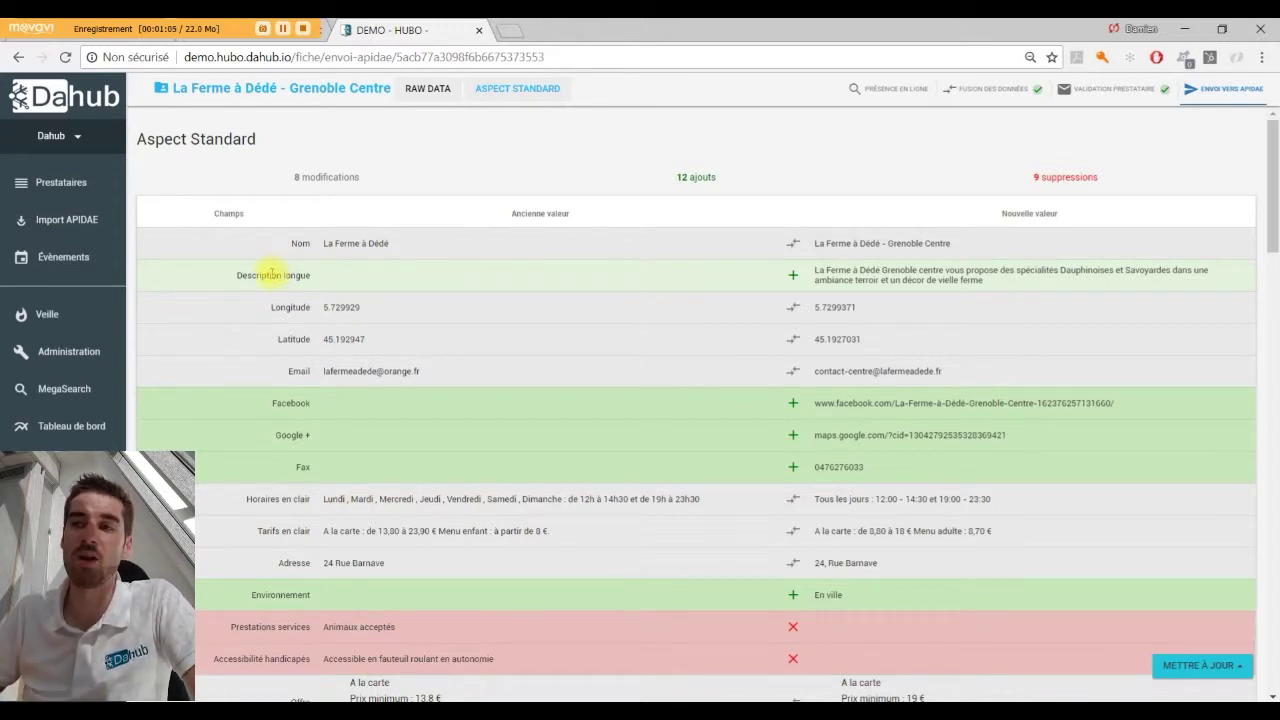
pyautogui.scroll(-2, 268, 275)
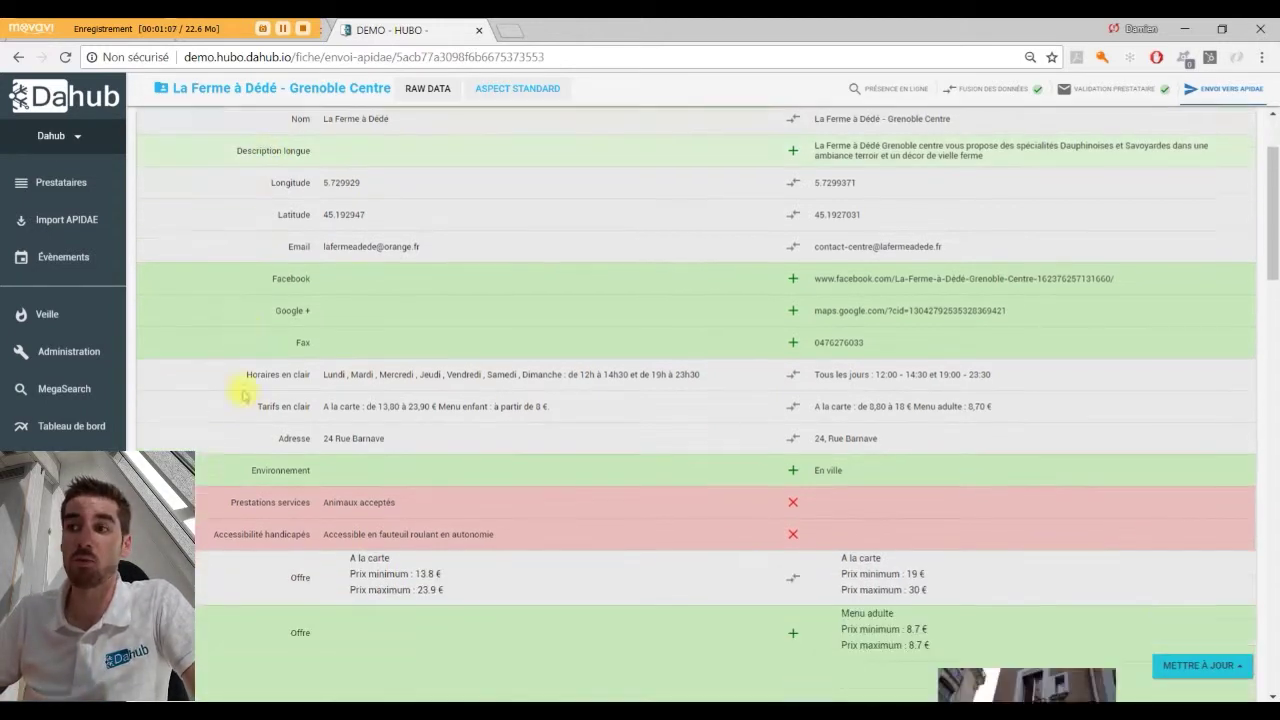
pyautogui.scroll(-6, 248, 464)
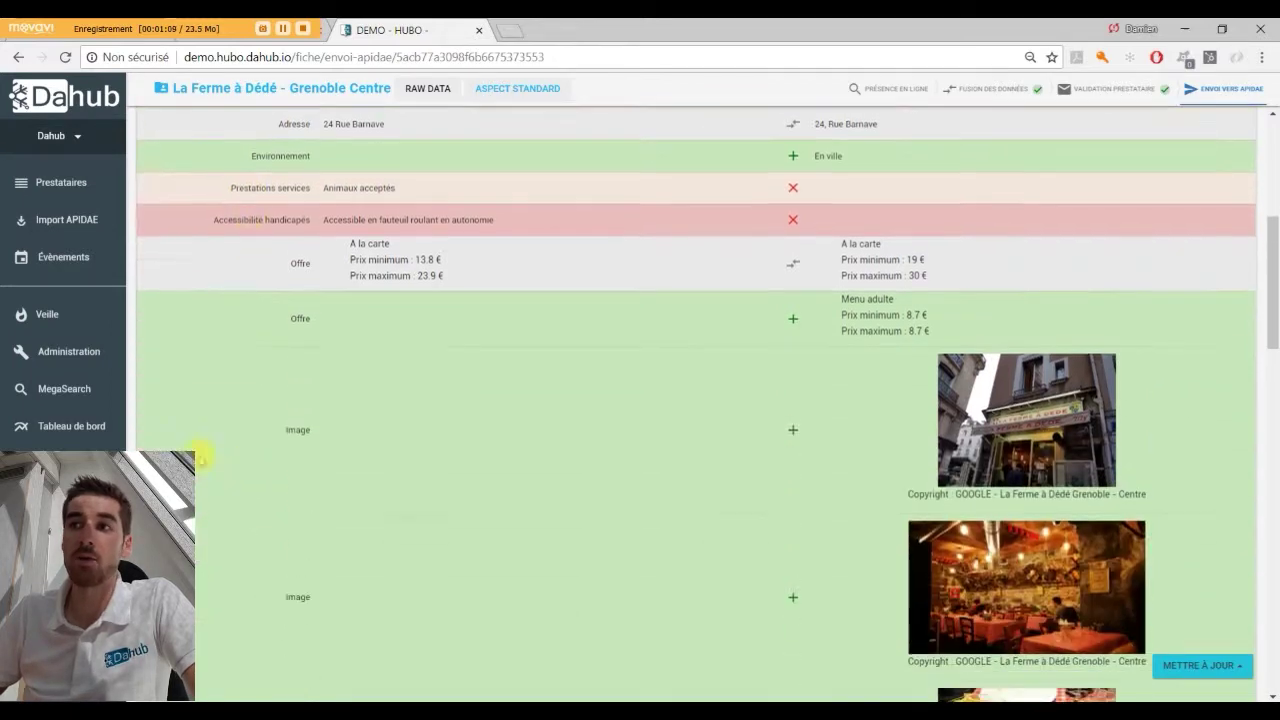
pyautogui.scroll(4, 346, 446)
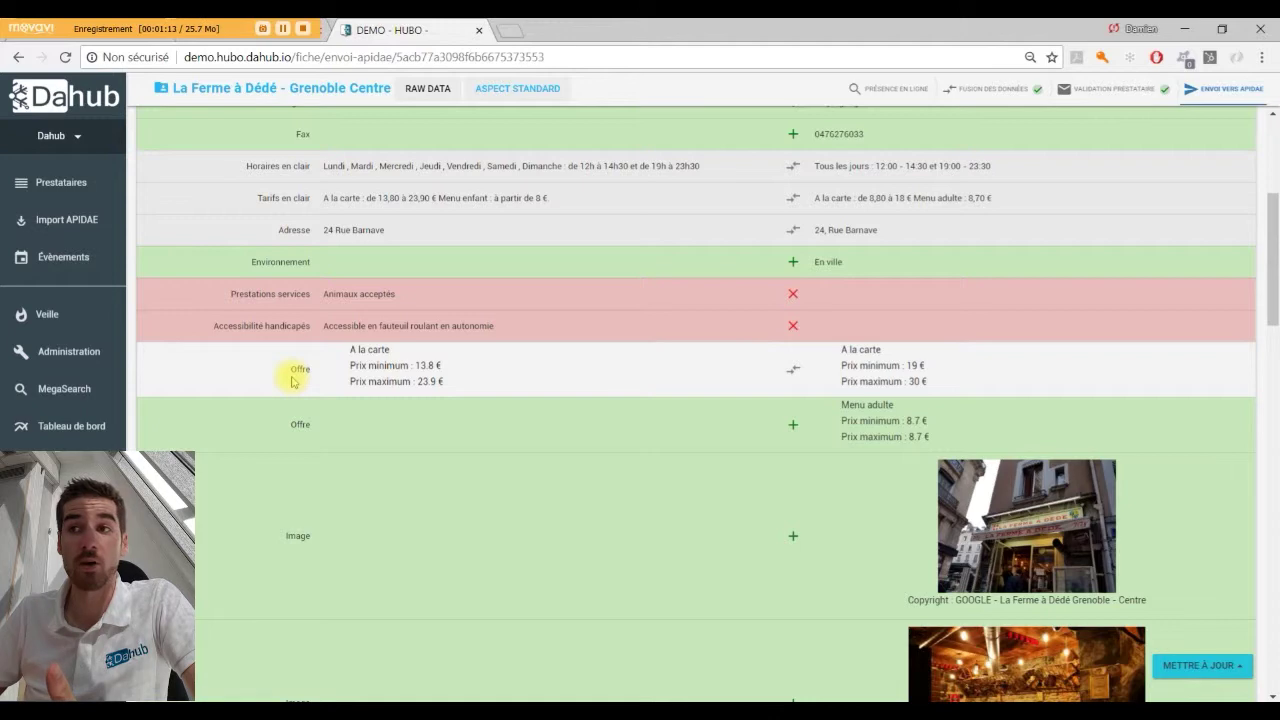
pyautogui.scroll(-10, 293, 381)
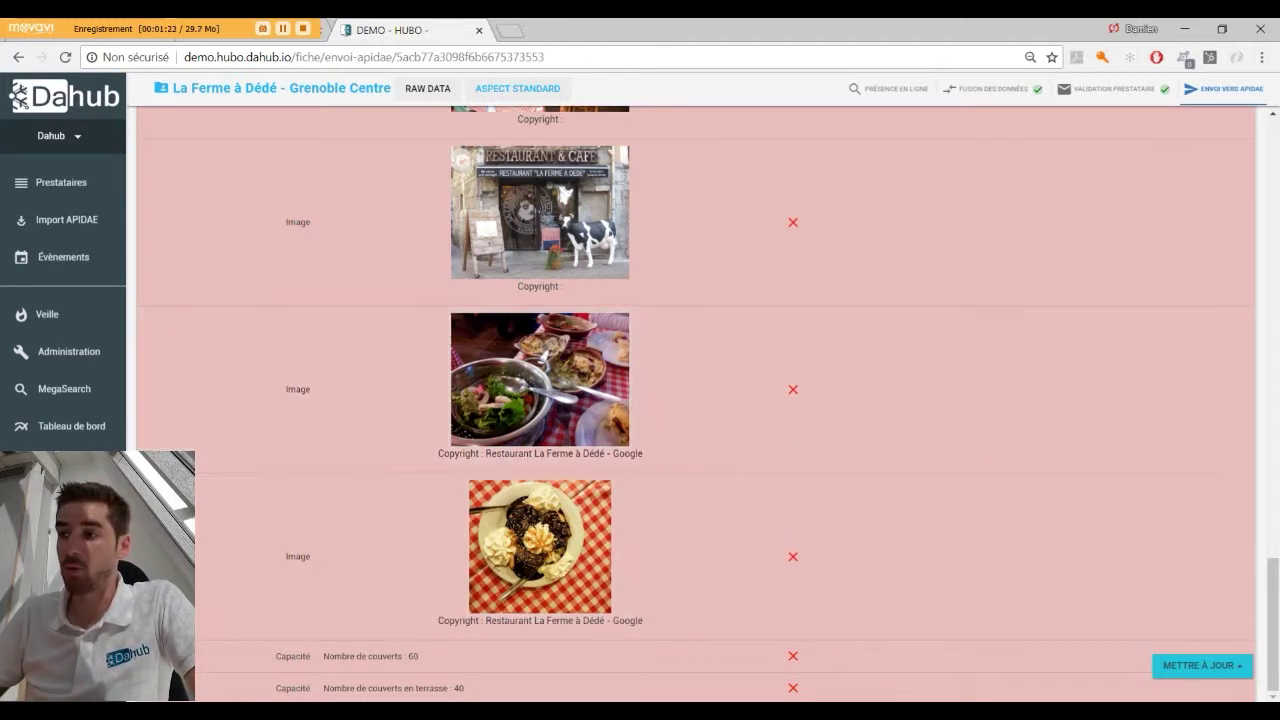
# Show the Apidae update choices for La Ferme à Dédé: object only, entity only, or both.
pyautogui.click(1205, 666)
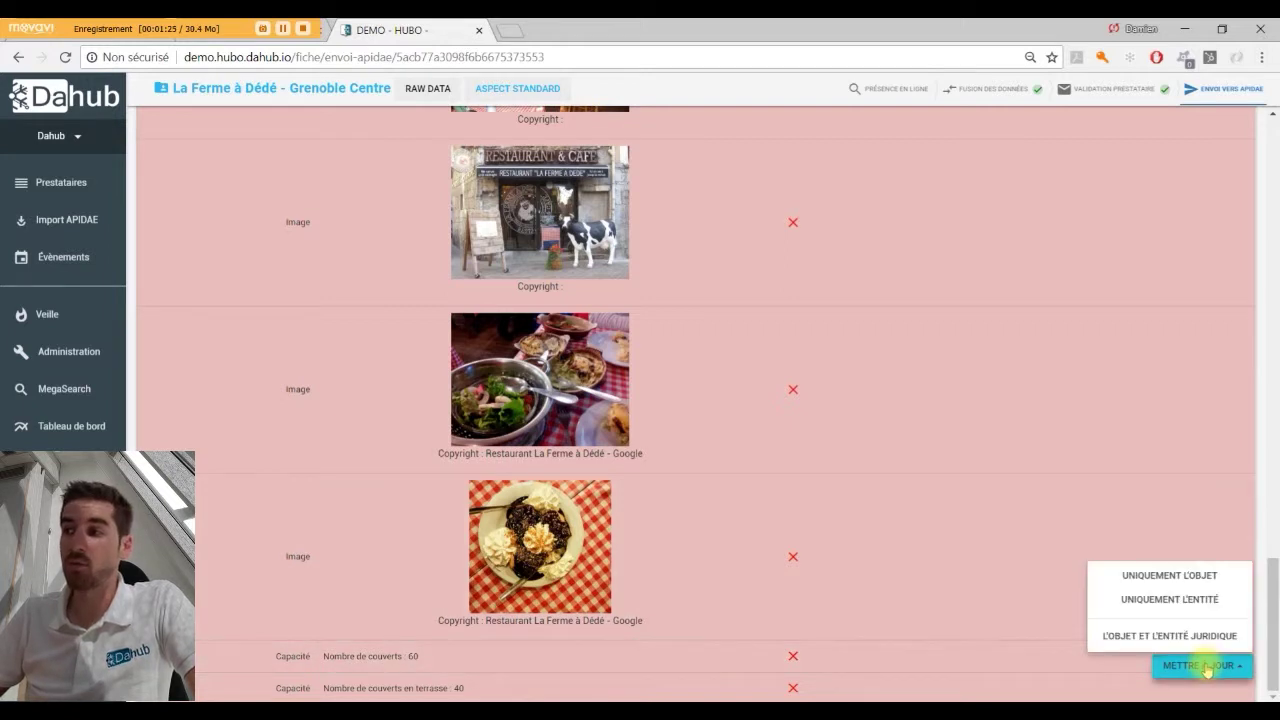